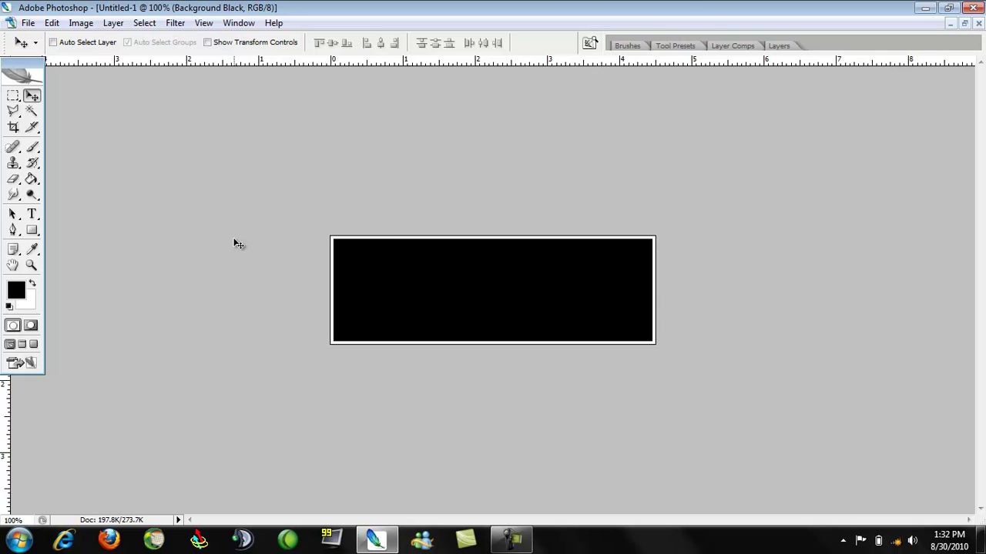
Shrink the editor window and open the rambo folder inside the user's home folder
{"action": "left_click", "coordinate": [948, 9]}
{"action": "left_click", "coordinate": [18, 539]}
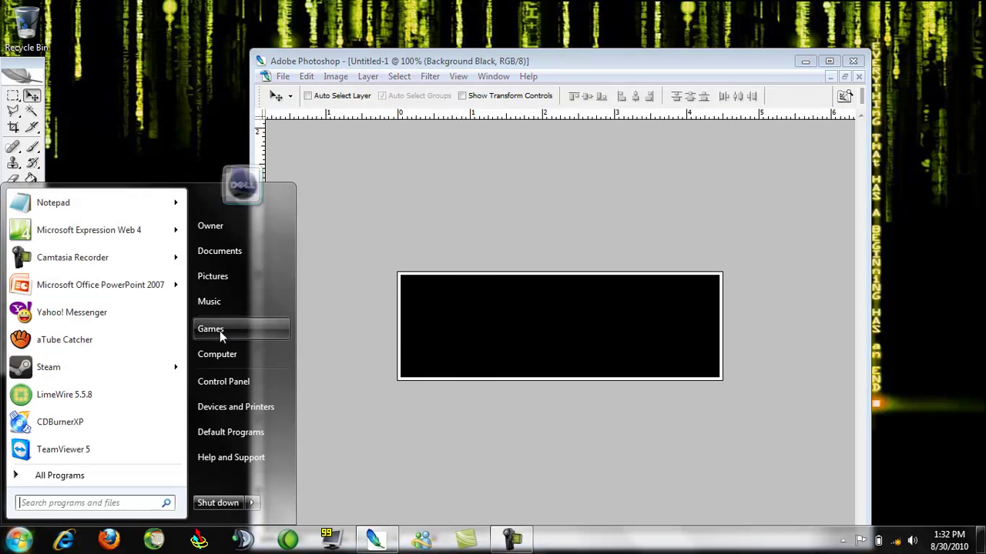
{"action": "left_click", "coordinate": [251, 224]}
{"action": "scroll", "coordinate": [346, 154], "scroll_direction": "down", "scroll_amount": 10}
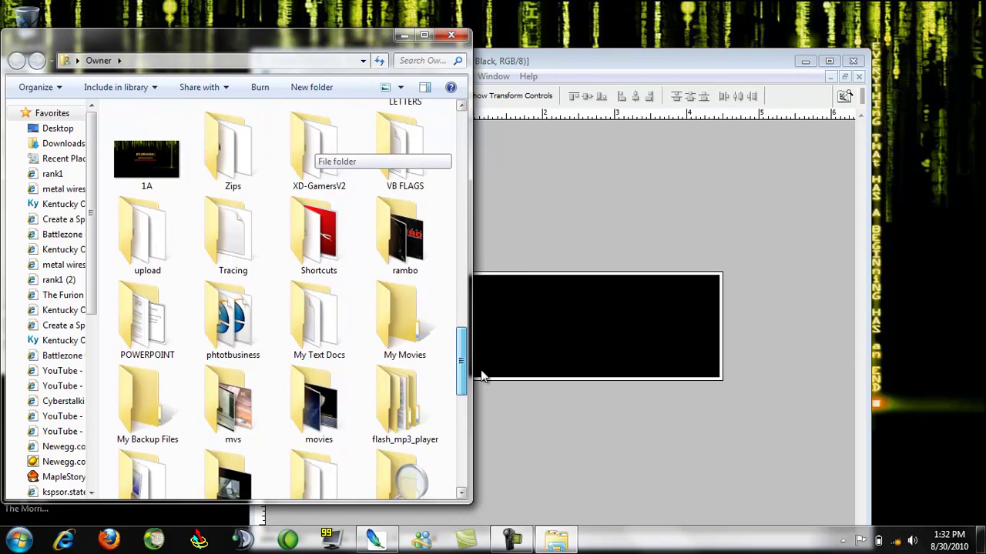
{"action": "double_click", "coordinate": [408, 233]}
Open the rambo-scifi and radioactive-honeycomb images in Photoshop, leaving both without color management
{"action": "double_click", "coordinate": [323, 154]}
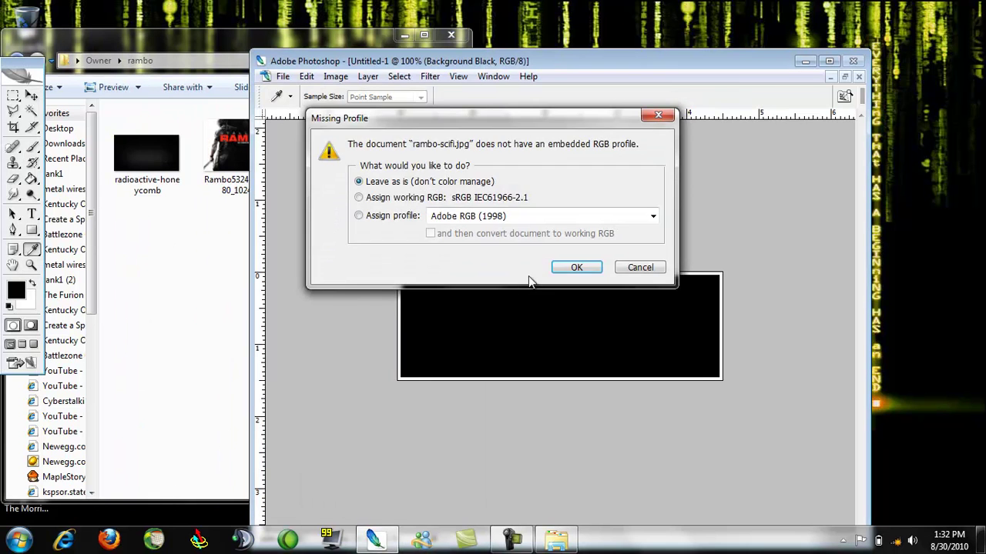
{"action": "left_click", "coordinate": [574, 265]}
{"action": "left_click", "coordinate": [575, 269]}
{"action": "left_click", "coordinate": [157, 318]}
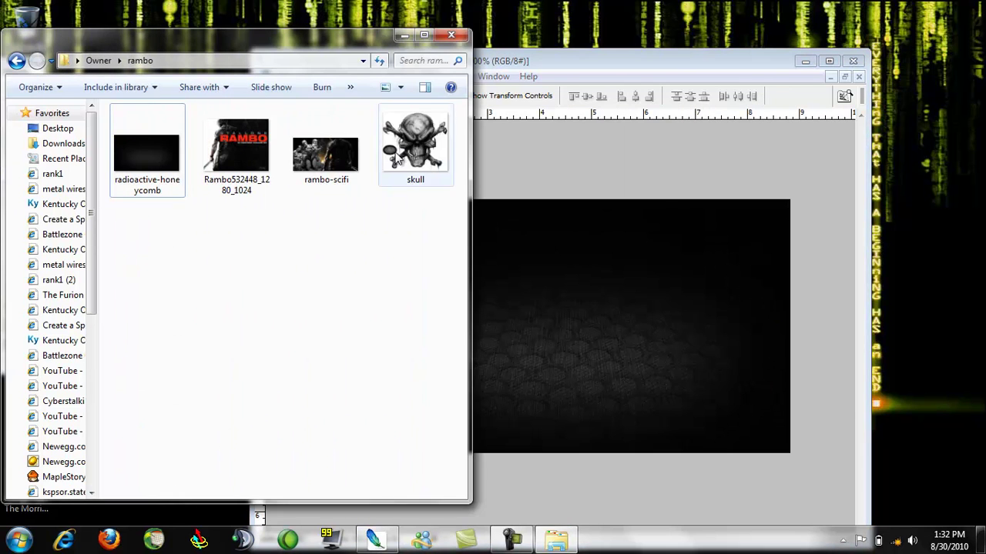
Open the skull and Rambo532448_1280_1024 images without color management, then close the folder and maximize Photoshop
{"action": "double_click", "coordinate": [389, 162]}
{"action": "left_click", "coordinate": [202, 278]}
{"action": "left_click", "coordinate": [573, 270]}
{"action": "double_click", "coordinate": [237, 154]}
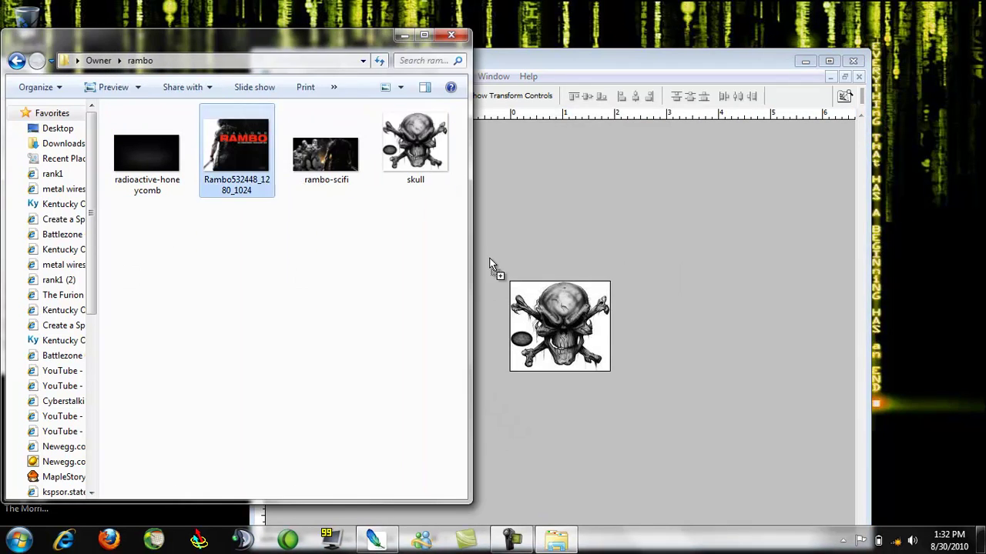
{"action": "left_click", "coordinate": [571, 271]}
{"action": "left_click", "coordinate": [158, 235]}
{"action": "left_click", "coordinate": [452, 35]}
{"action": "left_click", "coordinate": [829, 61]}
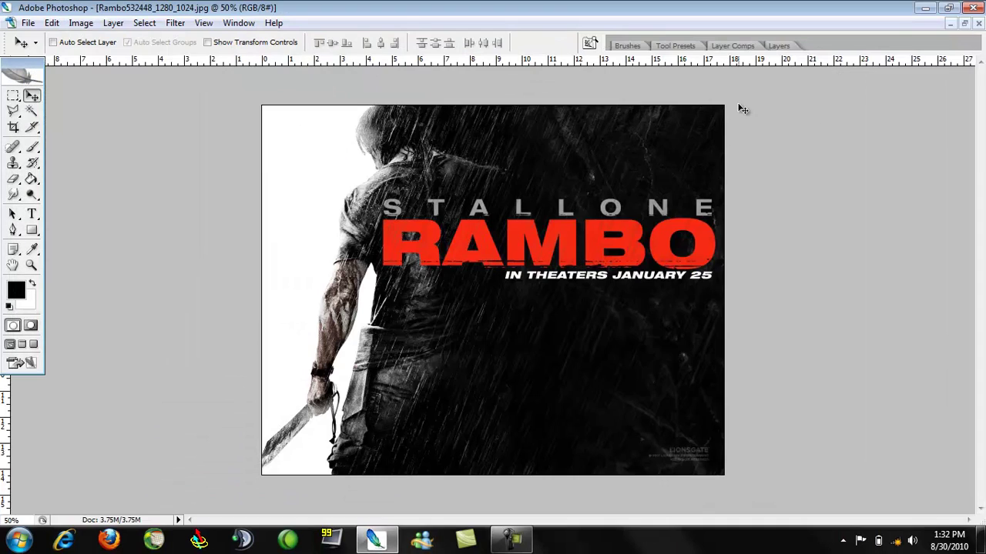
Float the open documents, shrink the Rambo poster window and move it aside, and minimize the honeycomb document
{"action": "left_click", "coordinate": [961, 23]}
{"action": "left_click_drag", "start_coordinate": [417, 82], "coordinate": [758, 77]}
{"action": "left_click_drag", "start_coordinate": [862, 70], "coordinate": [862, 262]}
{"action": "left_click_drag", "start_coordinate": [371, 263], "coordinate": [483, 293]}
{"action": "left_click_drag", "start_coordinate": [585, 300], "coordinate": [699, 71]}
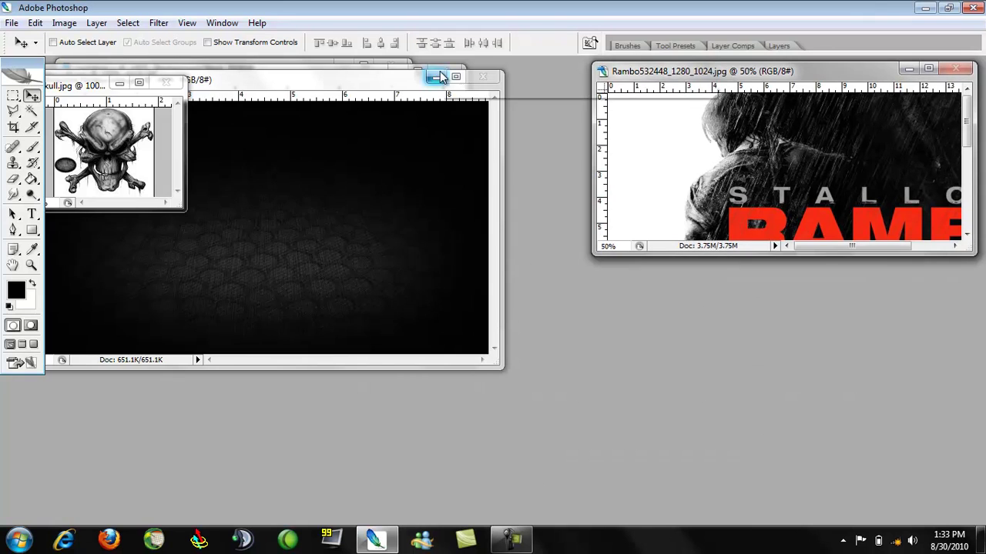
{"action": "left_click", "coordinate": [436, 77]}
Rearrange the skull, rambo-scifi and Untitled-1 windows so that all the images can be reached
{"action": "left_click_drag", "start_coordinate": [89, 84], "coordinate": [735, 330]}
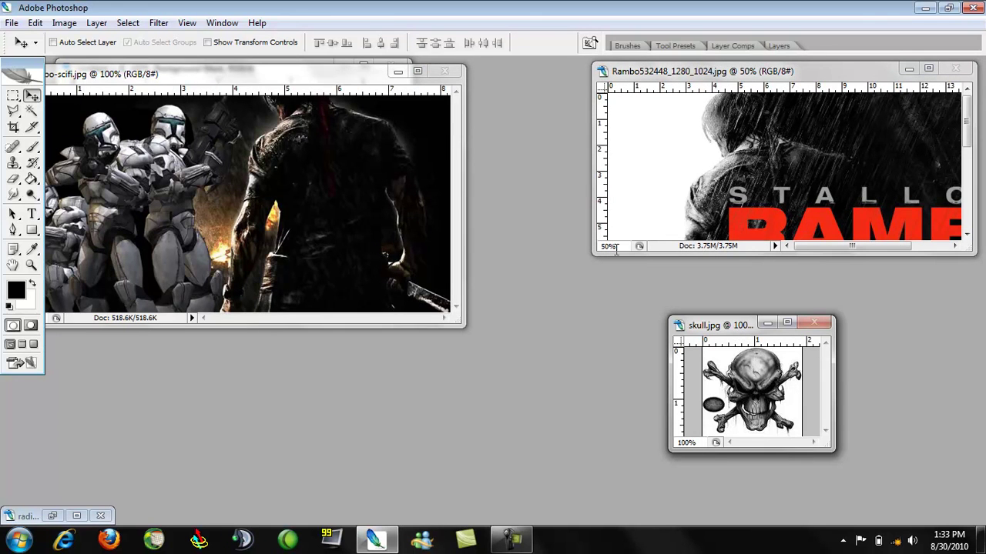
{"action": "left_click_drag", "start_coordinate": [359, 80], "coordinate": [530, 184]}
{"action": "left_click_drag", "start_coordinate": [425, 194], "coordinate": [485, 192]}
{"action": "left_click_drag", "start_coordinate": [495, 184], "coordinate": [563, 298]}
{"action": "left_click_drag", "start_coordinate": [325, 68], "coordinate": [444, 84]}
Copy the Rambo poster into Untitled-1, position its dark rainy area over the banner, and enlarge the Untitled-1 window
{"action": "left_click_drag", "start_coordinate": [759, 166], "coordinate": [404, 157]}
{"action": "left_click_drag", "start_coordinate": [485, 158], "coordinate": [197, 160]}
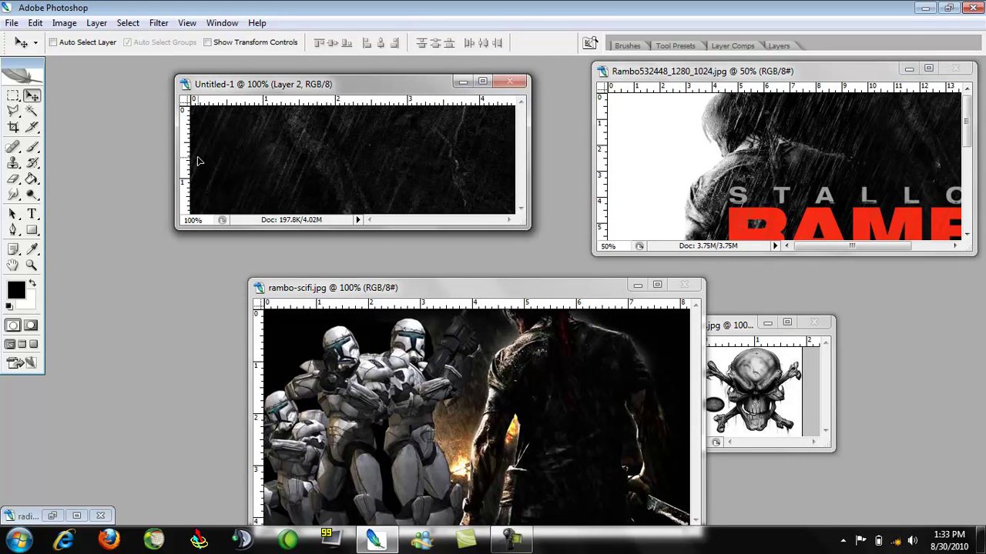
{"action": "left_click_drag", "start_coordinate": [526, 229], "coordinate": [597, 337]}
Cut a narrow strip of the rain texture along the banner's top edge onto its own layer and delete that layer
{"action": "left_click", "coordinate": [13, 95]}
{"action": "left_click_drag", "start_coordinate": [561, 157], "coordinate": [224, 166]}
{"action": "right_click", "coordinate": [519, 161]}
{"action": "left_click", "coordinate": [570, 281]}
{"action": "left_click", "coordinate": [780, 46]}
{"action": "left_click_drag", "start_coordinate": [815, 98], "coordinate": [924, 459]}
Cut a narrow strip of the rain texture along the banner's left edge onto its own layer and delete that layer
{"action": "left_click", "coordinate": [216, 146]}
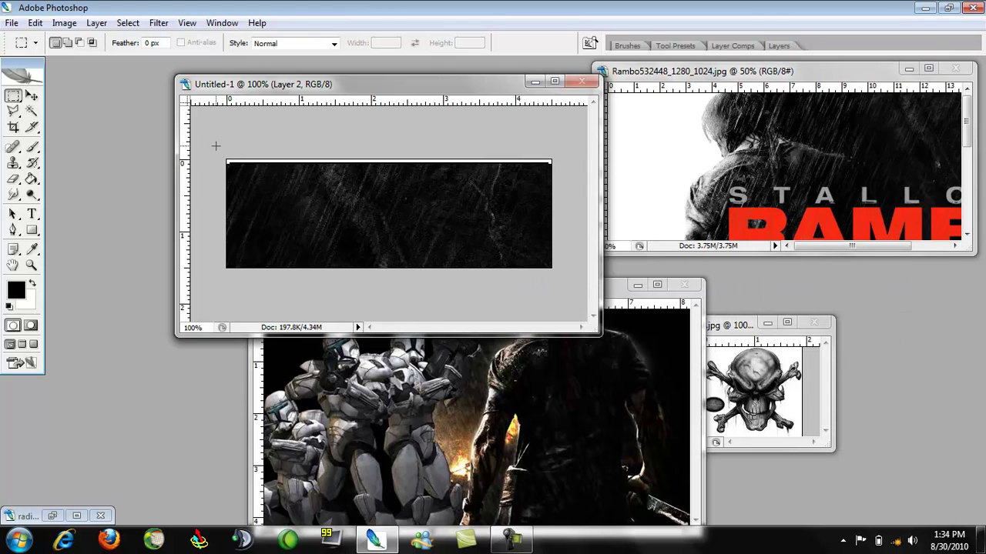
{"action": "right_click", "coordinate": [230, 257]}
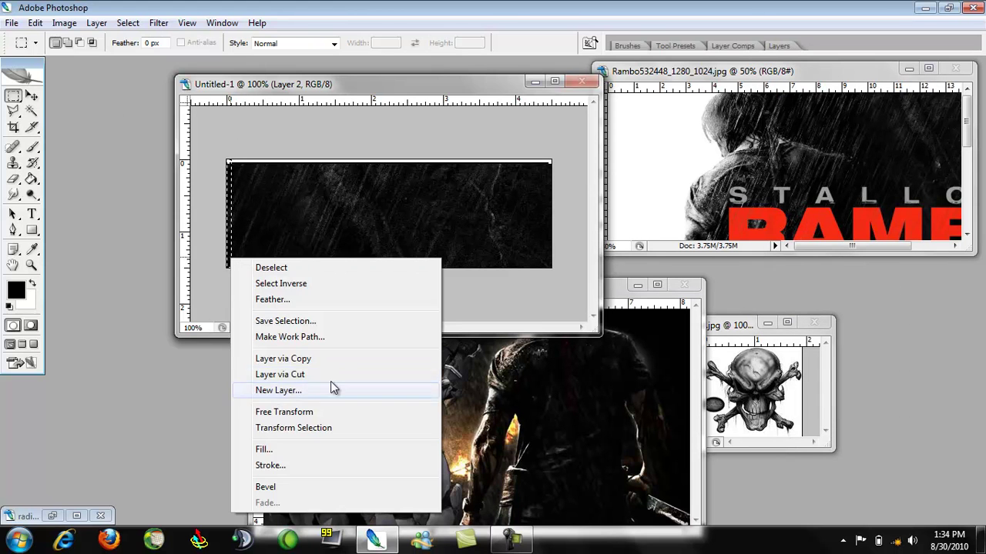
{"action": "left_click", "coordinate": [333, 375]}
{"action": "left_click", "coordinate": [793, 48]}
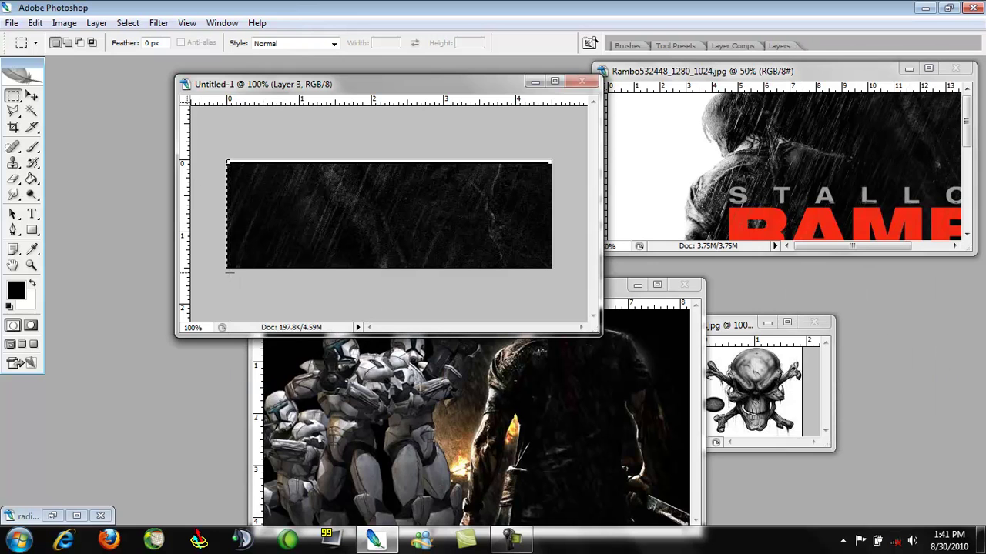
{"action": "right_click", "coordinate": [229, 263]}
{"action": "left_click", "coordinate": [324, 364]}
{"action": "left_click", "coordinate": [779, 46]}
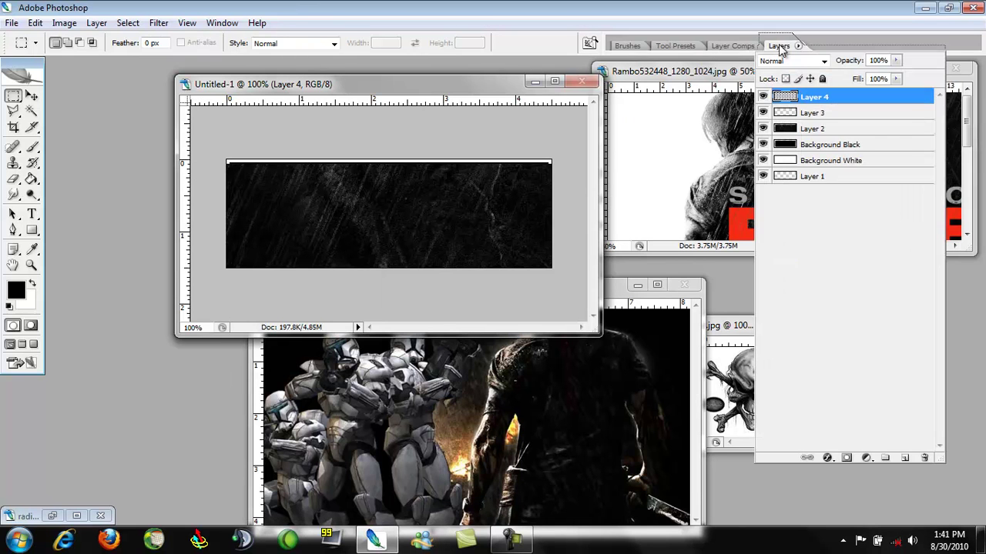
{"action": "left_click_drag", "start_coordinate": [940, 414], "coordinate": [926, 459]}
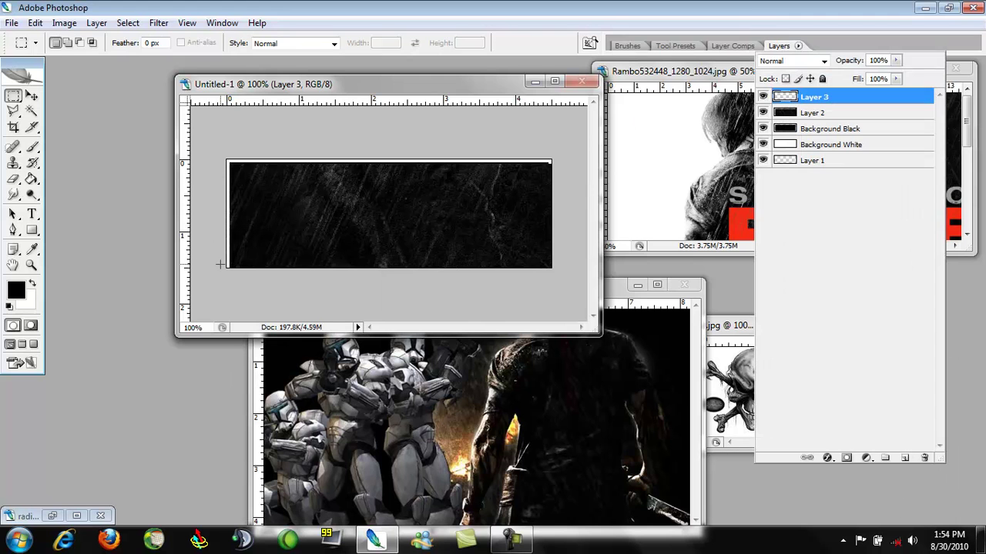
Try to cut the strip along the banner's bottom edge onto its own layer and delete that layer
{"action": "left_click_drag", "start_coordinate": [221, 264], "coordinate": [563, 262]}
{"action": "right_click", "coordinate": [540, 270]}
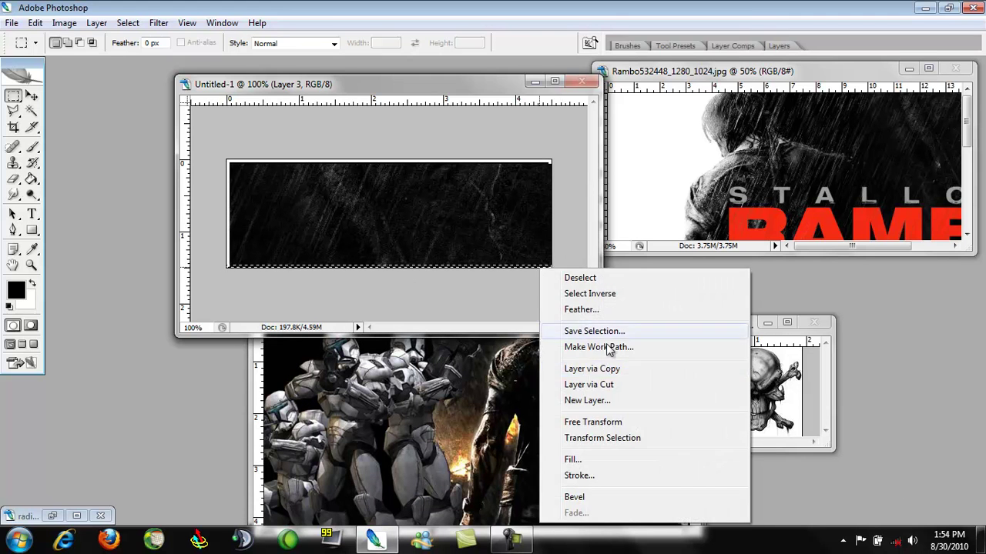
{"action": "left_click", "coordinate": [625, 384]}
{"action": "left_click", "coordinate": [780, 45]}
{"action": "left_click_drag", "start_coordinate": [927, 432], "coordinate": [924, 457]}
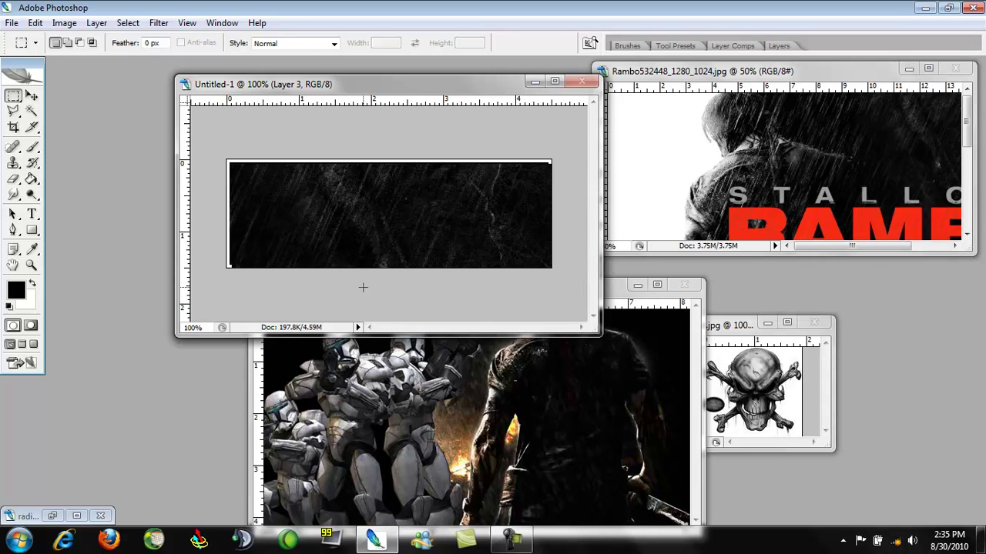
Cut the remaining texture strips along the banner's bottom edge onto their own layers and delete those layers
{"action": "right_click", "coordinate": [542, 265]}
{"action": "left_click", "coordinate": [623, 382]}
{"action": "left_click", "coordinate": [779, 45]}
{"action": "left_click_drag", "start_coordinate": [814, 97], "coordinate": [925, 457]}
{"action": "left_click_drag", "start_coordinate": [216, 281], "coordinate": [567, 262]}
{"action": "right_click", "coordinate": [535, 267]}
{"action": "left_click", "coordinate": [622, 385]}
{"action": "left_click", "coordinate": [779, 45]}
{"action": "left_click_drag", "start_coordinate": [821, 117], "coordinate": [925, 458]}
Cut the texture strip along the banner's right edge onto its own layer, delete that layer, and make Layer 2 active
{"action": "left_click_drag", "start_coordinate": [554, 164], "coordinate": [545, 273]}
{"action": "right_click", "coordinate": [546, 272]}
{"action": "left_click", "coordinate": [621, 372]}
{"action": "left_click", "coordinate": [779, 45]}
{"action": "left_click", "coordinate": [816, 112]}
{"action": "left_click_drag", "start_coordinate": [821, 99], "coordinate": [924, 459]}
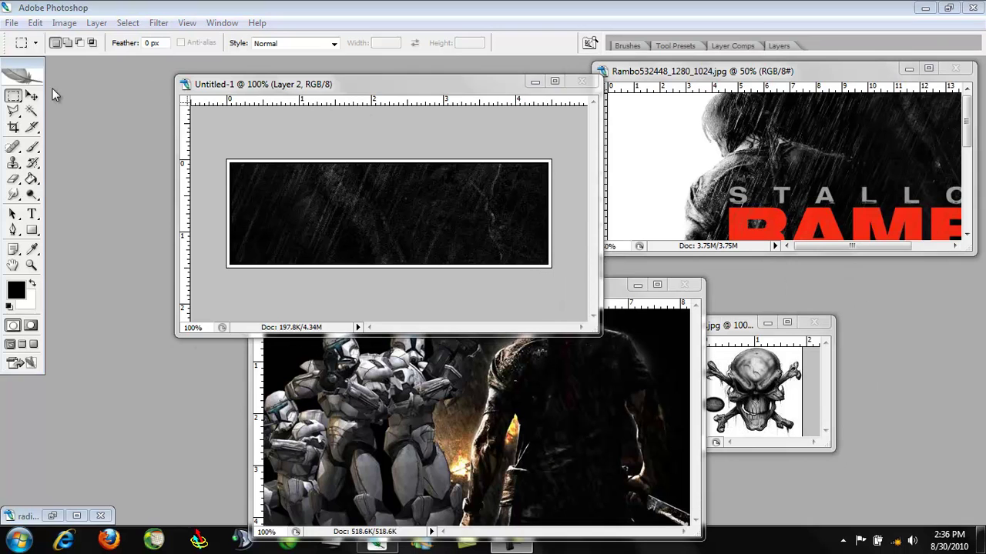
Copy the rambo-scifi image into Untitled-1, maximize the document, and position the image to frame the helmets and the man's back
{"action": "left_click", "coordinate": [477, 430]}
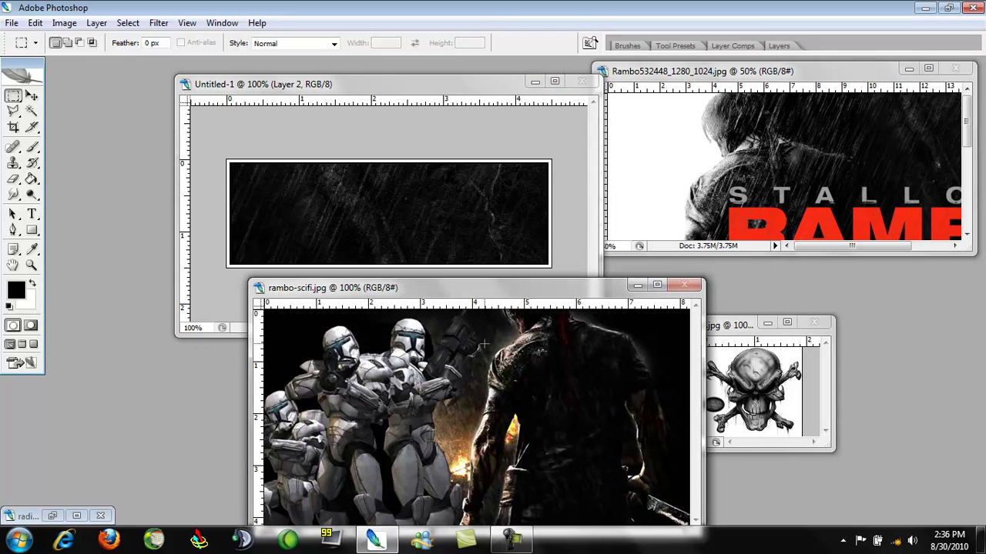
{"action": "left_click", "coordinate": [32, 95]}
{"action": "left_click_drag", "start_coordinate": [450, 367], "coordinate": [415, 159]}
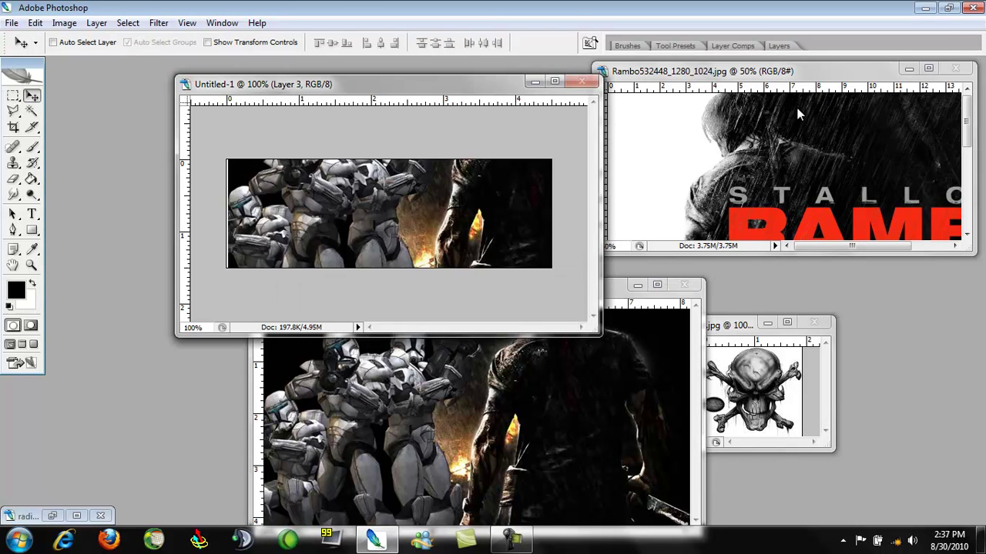
{"action": "left_click", "coordinate": [555, 82]}
{"action": "left_click_drag", "start_coordinate": [441, 282], "coordinate": [385, 338]}
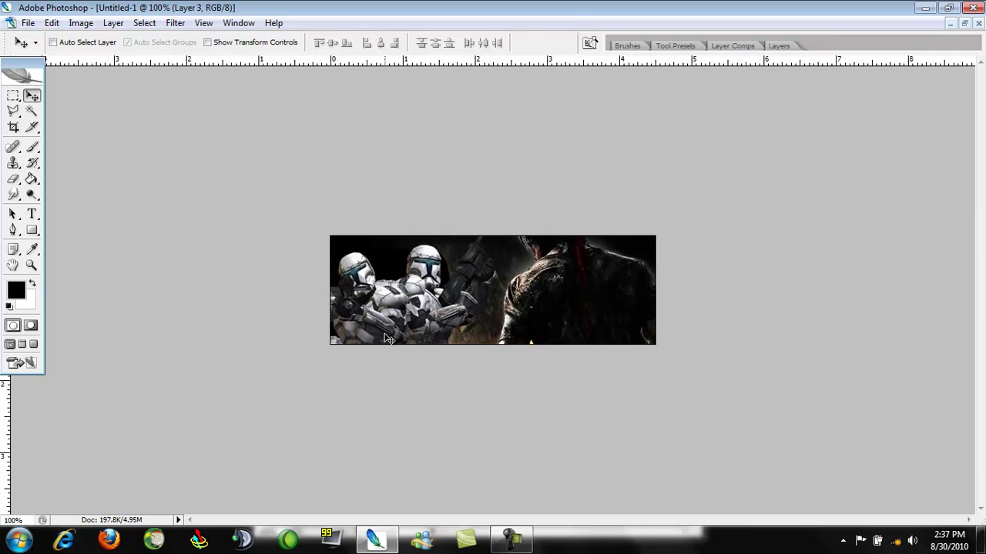
Erase the rambo-scifi background around the troopers' helmets and along the top border up to the man's head
{"action": "left_click", "coordinate": [32, 265]}
{"action": "left_click", "coordinate": [462, 275]}
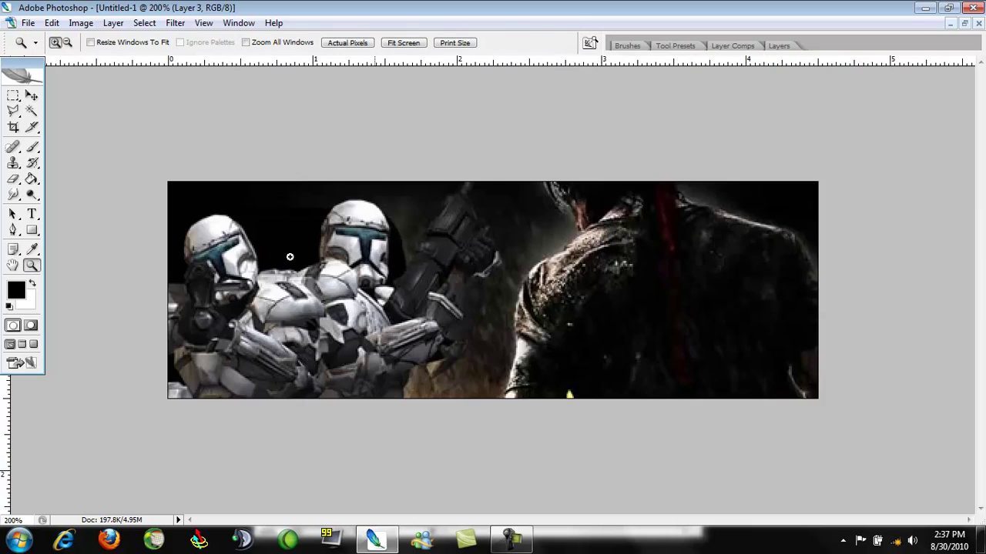
{"action": "left_click", "coordinate": [161, 238]}
{"action": "left_click", "coordinate": [14, 179]}
{"action": "left_click_drag", "start_coordinate": [350, 191], "coordinate": [355, 254]}
{"action": "mouse_move", "coordinate": [385, 204]}
{"action": "left_mouse_down"}
{"action": "mouse_move", "coordinate": [368, 172]}
{"action": "mouse_move", "coordinate": [350, 161]}
{"action": "mouse_move", "coordinate": [342, 134]}
{"action": "mouse_move", "coordinate": [438, 129]}
{"action": "mouse_move", "coordinate": [447, 120]}
{"action": "mouse_move", "coordinate": [333, 135]}
{"action": "mouse_move", "coordinate": [278, 129]}
{"action": "mouse_move", "coordinate": [314, 126]}
{"action": "mouse_move", "coordinate": [286, 138]}
{"action": "mouse_move", "coordinate": [311, 143]}
{"action": "mouse_move", "coordinate": [280, 142]}
{"action": "mouse_move", "coordinate": [236, 164]}
{"action": "mouse_move", "coordinate": [248, 158]}
{"action": "mouse_move", "coordinate": [226, 200]}
{"action": "mouse_move", "coordinate": [224, 239]}
{"action": "mouse_move", "coordinate": [207, 247]}
{"action": "mouse_move", "coordinate": [155, 249]}
{"action": "mouse_move", "coordinate": [118, 169]}
{"action": "mouse_move", "coordinate": [119, 179]}
{"action": "mouse_move", "coordinate": [117, 131]}
{"action": "mouse_move", "coordinate": [171, 128]}
{"action": "mouse_move", "coordinate": [208, 163]}
{"action": "mouse_move", "coordinate": [231, 164]}
{"action": "mouse_move", "coordinate": [158, 158]}
{"action": "mouse_move", "coordinate": [185, 229]}
{"action": "mouse_move", "coordinate": [115, 141]}
{"action": "left_mouse_up"}
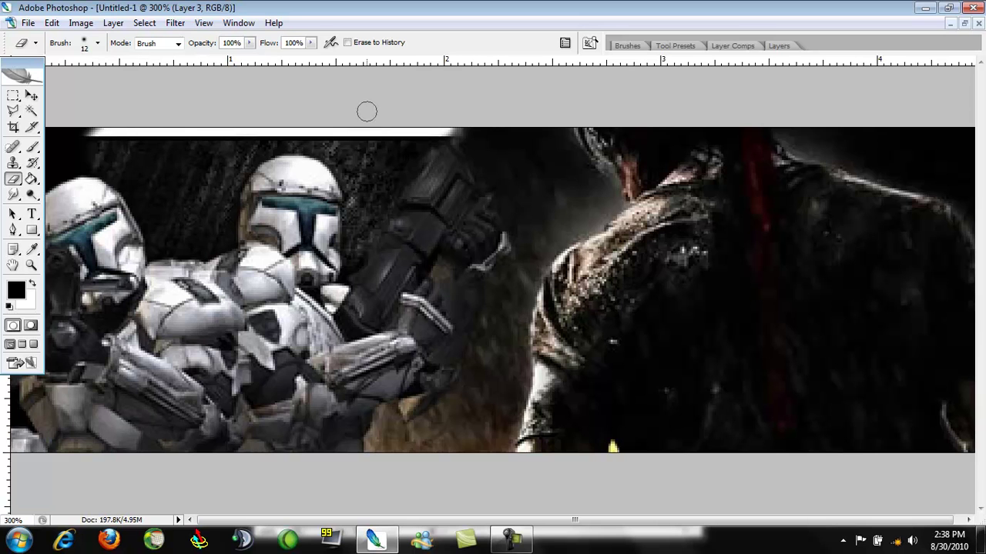
{"action": "mouse_move", "coordinate": [513, 209]}
{"action": "left_mouse_down"}
{"action": "mouse_move", "coordinate": [451, 121]}
{"action": "mouse_move", "coordinate": [494, 142]}
{"action": "left_mouse_up"}
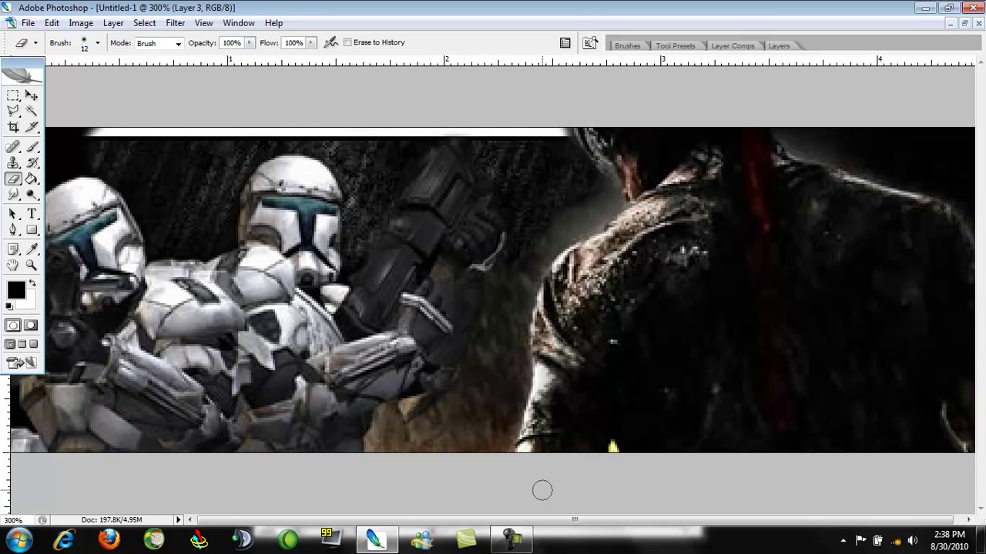
{"action": "left_click_drag", "start_coordinate": [98, 140], "coordinate": [69, 147]}
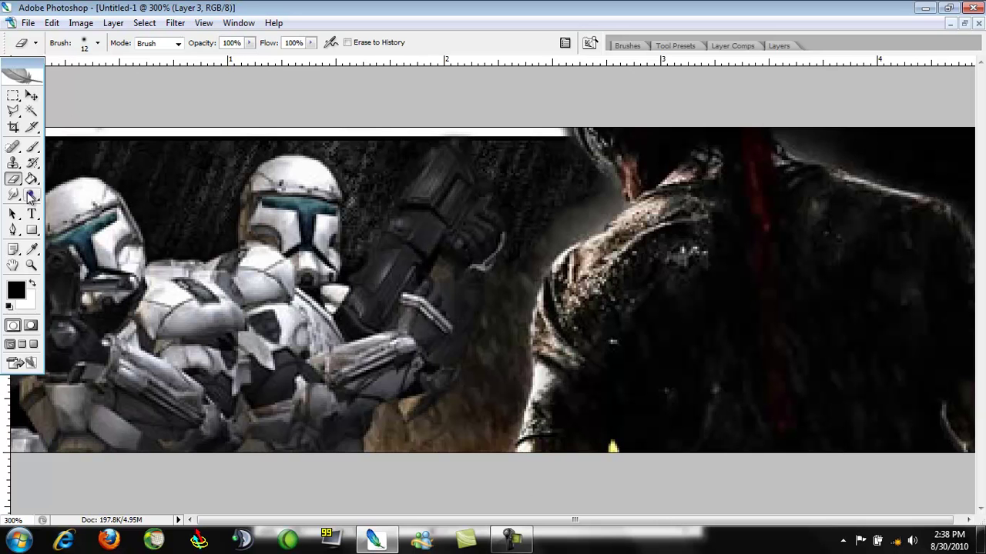
Erase the rambo-scifi image over the banner's left border and the clear parts of its other borders
{"action": "left_click", "coordinate": [31, 265]}
{"action": "left_click", "coordinate": [110, 251], "text": "alt"}
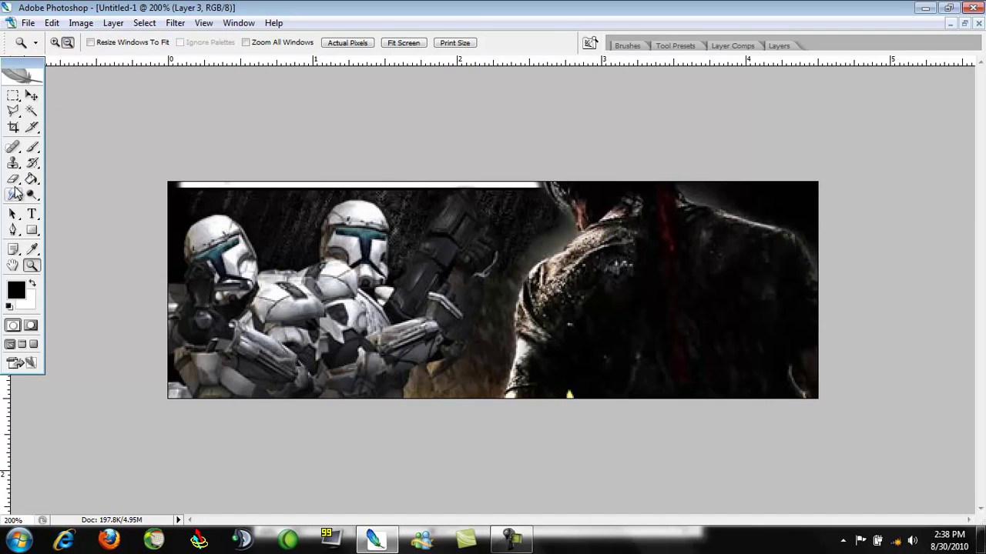
{"action": "left_click", "coordinate": [13, 179]}
{"action": "left_click_drag", "start_coordinate": [170, 186], "coordinate": [172, 249]}
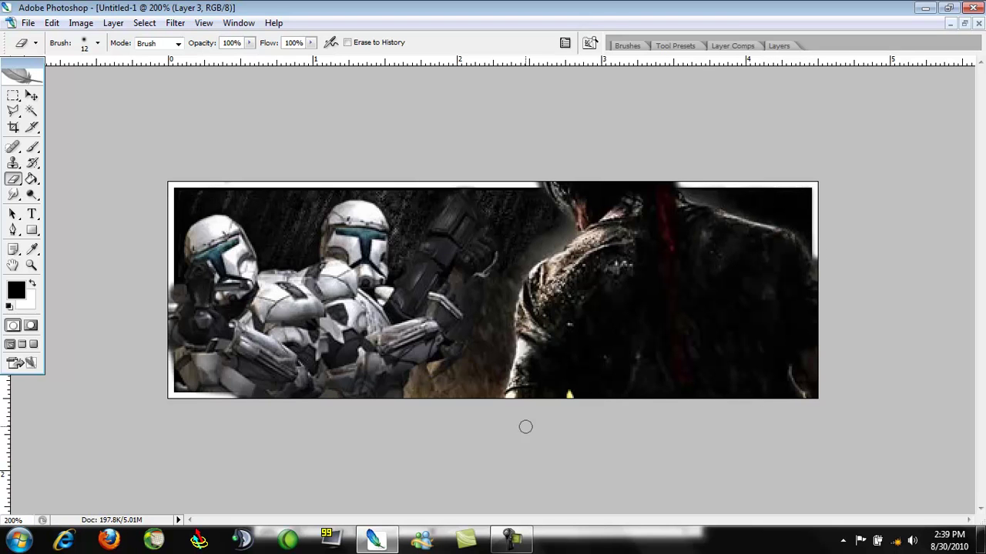
Cut the rambo-scifi strip over the banner's right border onto its own layer and delete that layer
{"action": "left_click", "coordinate": [13, 95]}
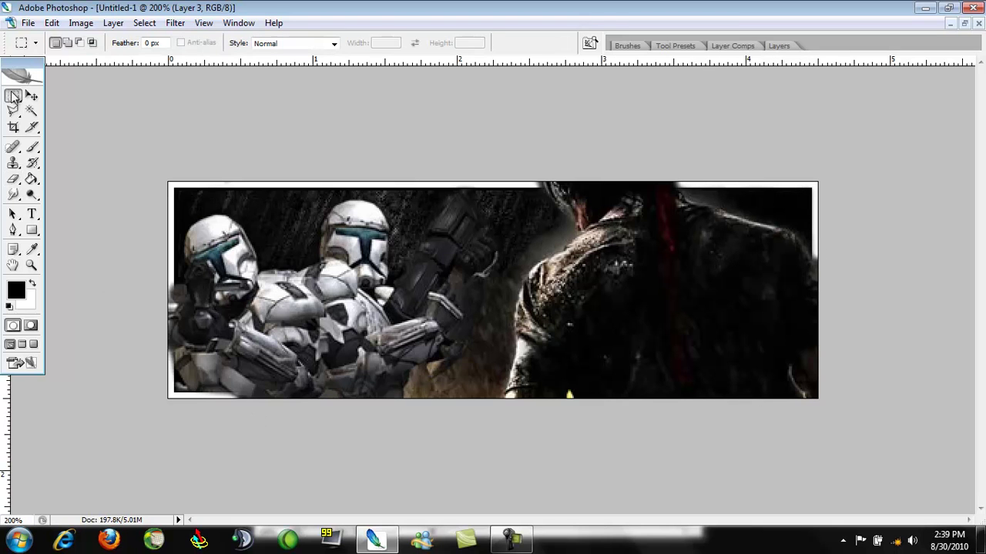
{"action": "right_click", "coordinate": [814, 397]}
{"action": "left_click", "coordinate": [850, 251]}
{"action": "left_click", "coordinate": [778, 46]}
{"action": "left_click_drag", "start_coordinate": [818, 99], "coordinate": [925, 458]}
{"action": "left_click", "coordinate": [714, 426]}
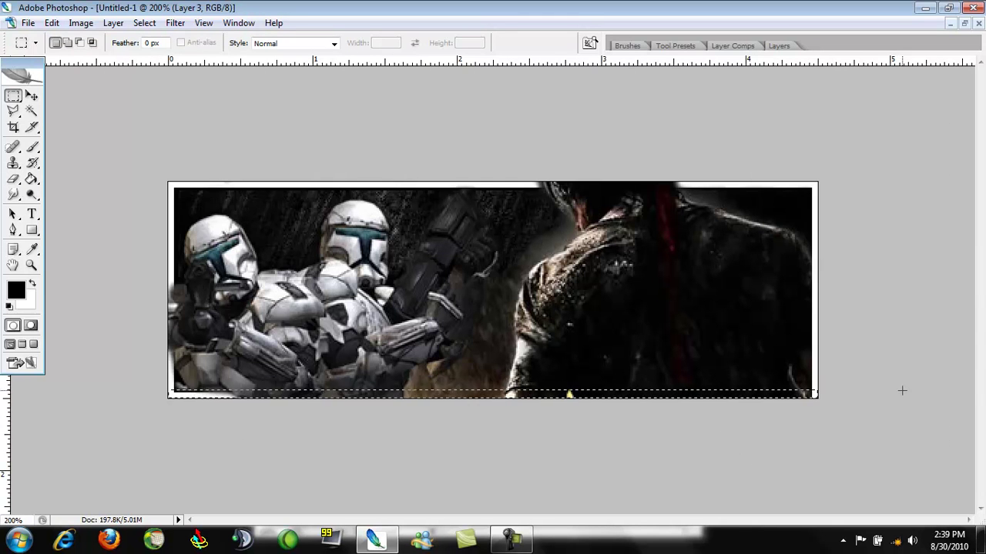
Cut the rambo-scifi strip over the banner's bottom border onto its own layer and delete that layer
{"action": "right_click", "coordinate": [788, 402]}
{"action": "left_click", "coordinate": [855, 242]}
{"action": "left_click", "coordinate": [779, 45]}
{"action": "left_click_drag", "start_coordinate": [818, 98], "coordinate": [923, 455]}
{"action": "left_click", "coordinate": [627, 446]}
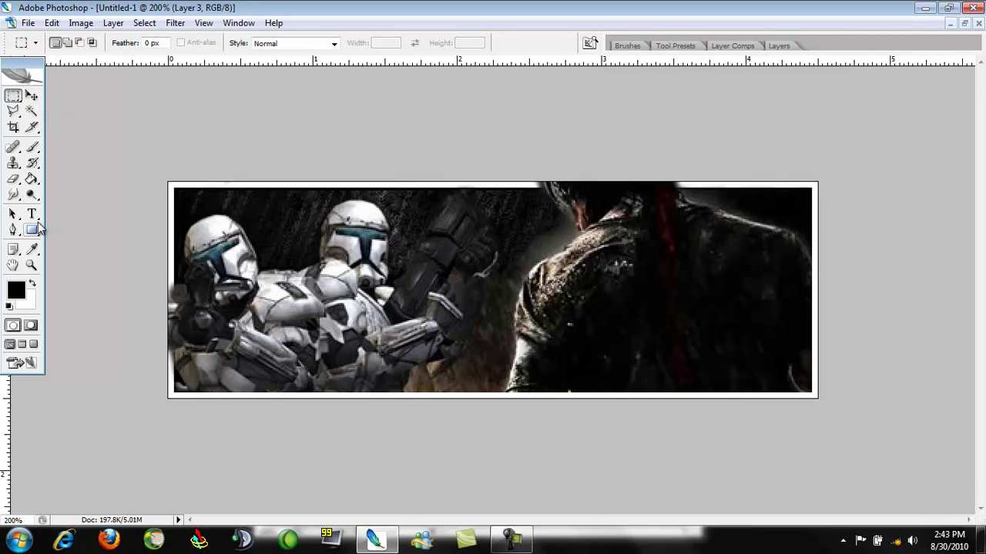
Set the Type tool's text color to bright red
{"action": "left_click", "coordinate": [31, 214]}
{"action": "left_click", "coordinate": [442, 42]}
{"action": "left_click", "coordinate": [502, 134]}
{"action": "left_click", "coordinate": [621, 124]}
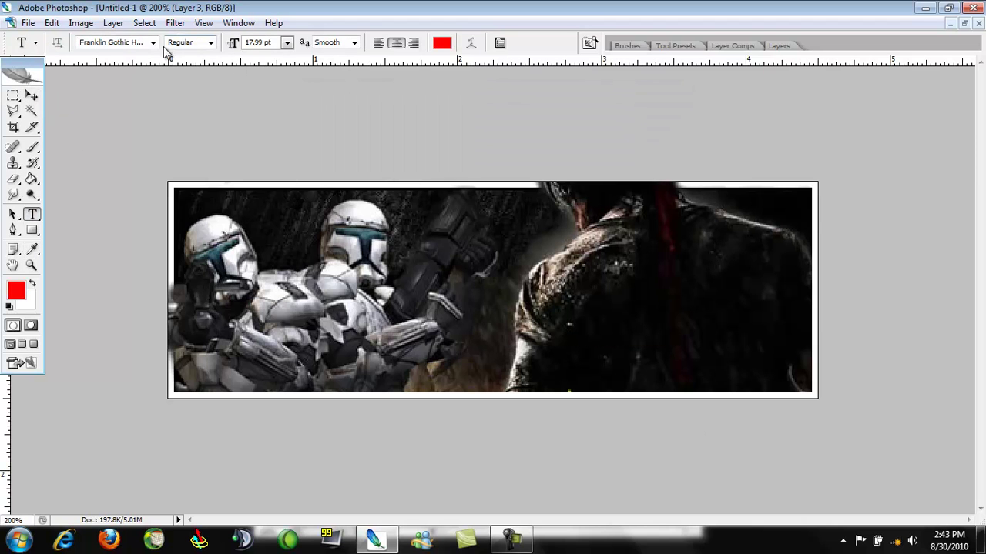
Start a text line over the troopers in Franklin Gothic Heavy at 48 pt
{"action": "left_click", "coordinate": [152, 43]}
{"action": "mouse_move", "coordinate": [307, 232]}
{"action": "left_mouse_down"}
{"action": "mouse_move", "coordinate": [309, 344]}
{"action": "mouse_move", "coordinate": [311, 206]}
{"action": "mouse_move", "coordinate": [308, 227]}
{"action": "left_mouse_up"}
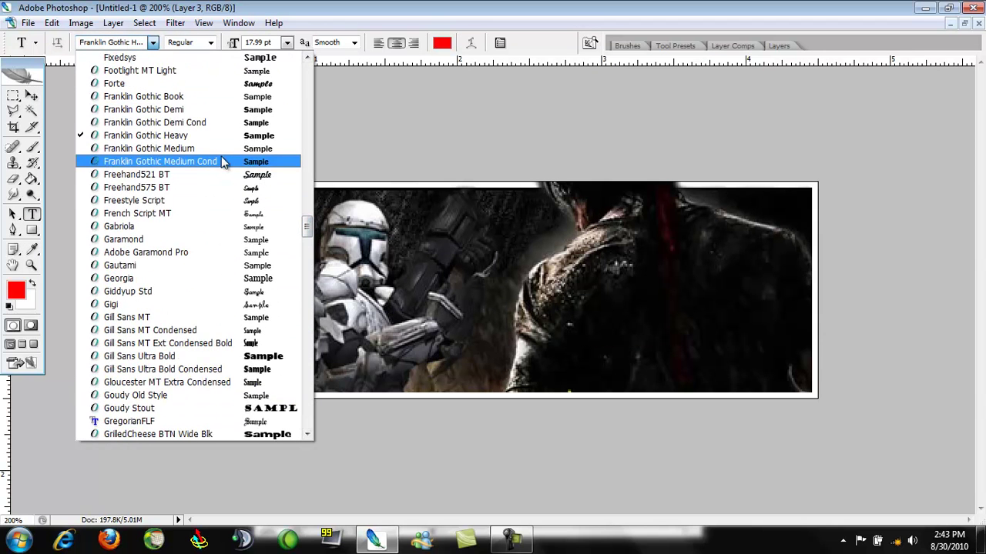
{"action": "left_click", "coordinate": [204, 134]}
{"action": "left_click", "coordinate": [281, 292]}
{"action": "left_click", "coordinate": [287, 42]}
{"action": "left_click", "coordinate": [282, 255]}
Enter the title FURION GAMING in capitals and commit the text
{"action": "type", "text": "fur"}
{"action": "key", "text": "BackSpace"}
{"action": "key", "text": "BackSpace"}
{"action": "key", "text": "BackSpace"}
{"action": "type", "text": "FUR"}
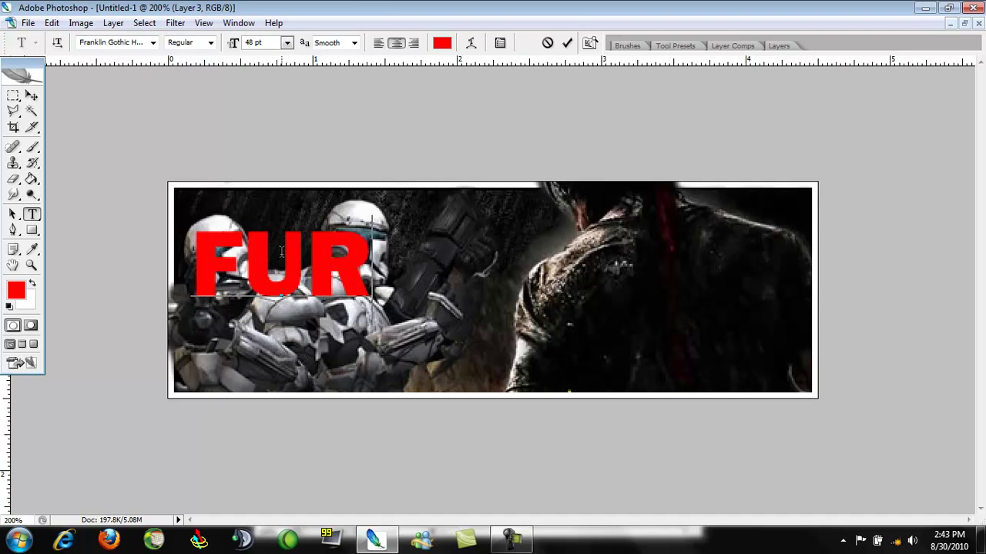
{"action": "type", "text": "ion gaming"}
{"action": "left_click", "coordinate": [568, 44]}
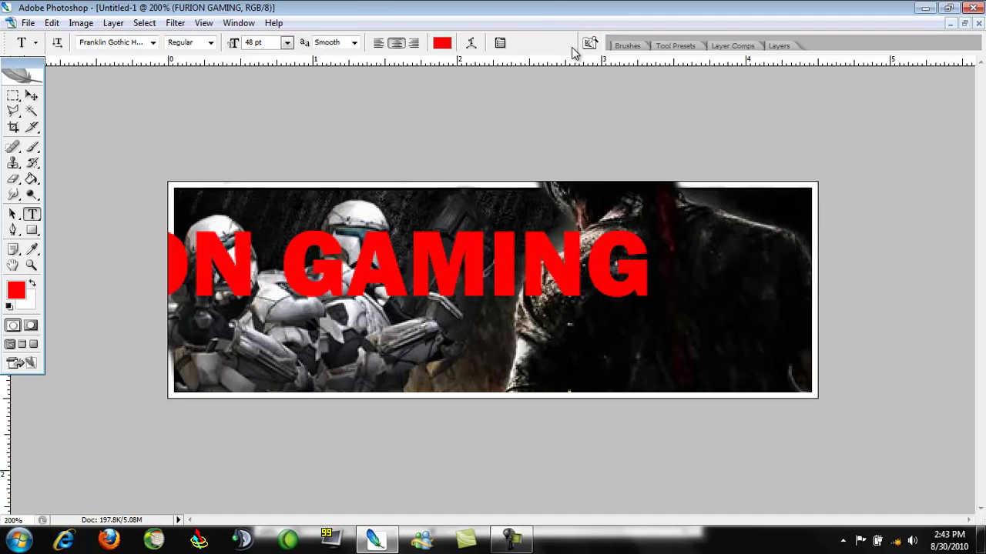
Move the FURION GAMING title to the banner's middle and scale it to about 70% width and 73% height
{"action": "left_click", "coordinate": [31, 96]}
{"action": "left_click_drag", "start_coordinate": [229, 268], "coordinate": [421, 271]}
{"action": "key", "text": "ctrl+t"}
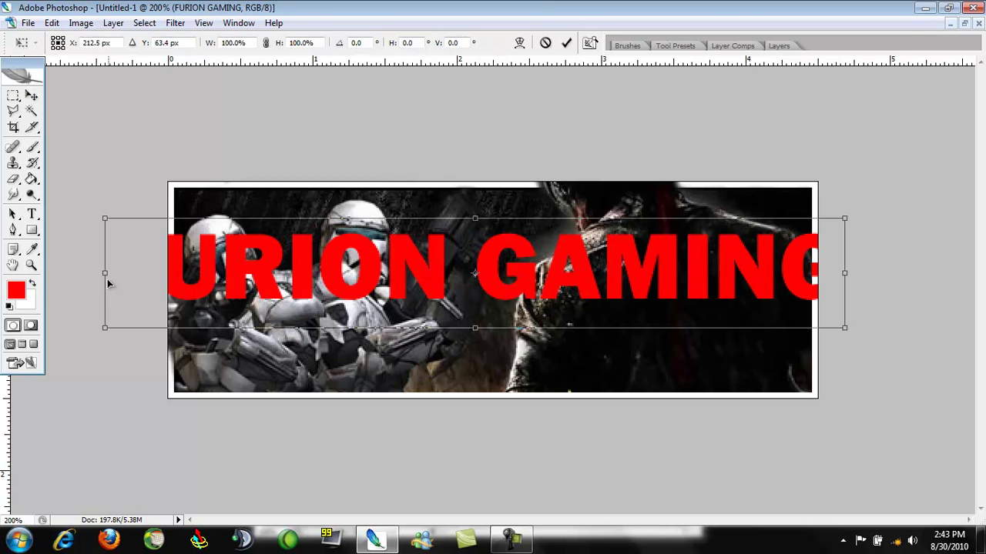
{"action": "left_click_drag", "start_coordinate": [105, 273], "coordinate": [185, 273]}
{"action": "left_click_drag", "start_coordinate": [845, 273], "coordinate": [754, 273]}
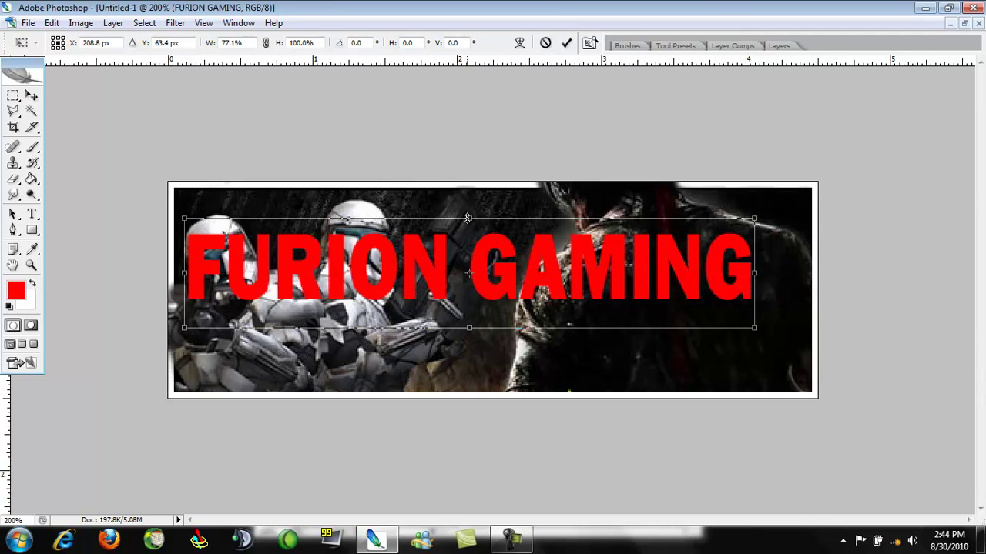
{"action": "left_click_drag", "start_coordinate": [467, 218], "coordinate": [469, 247]}
{"action": "left_click_drag", "start_coordinate": [454, 292], "coordinate": [478, 285]}
{"action": "left_click_drag", "start_coordinate": [778, 237], "coordinate": [731, 239]}
{"action": "left_click_drag", "start_coordinate": [665, 274], "coordinate": [688, 280]}
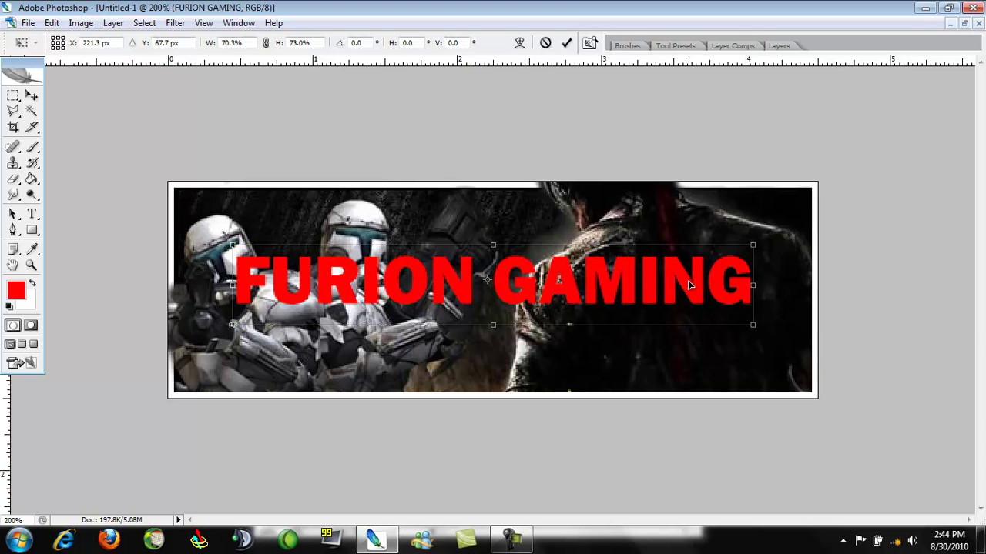
{"action": "left_click", "coordinate": [566, 44]}
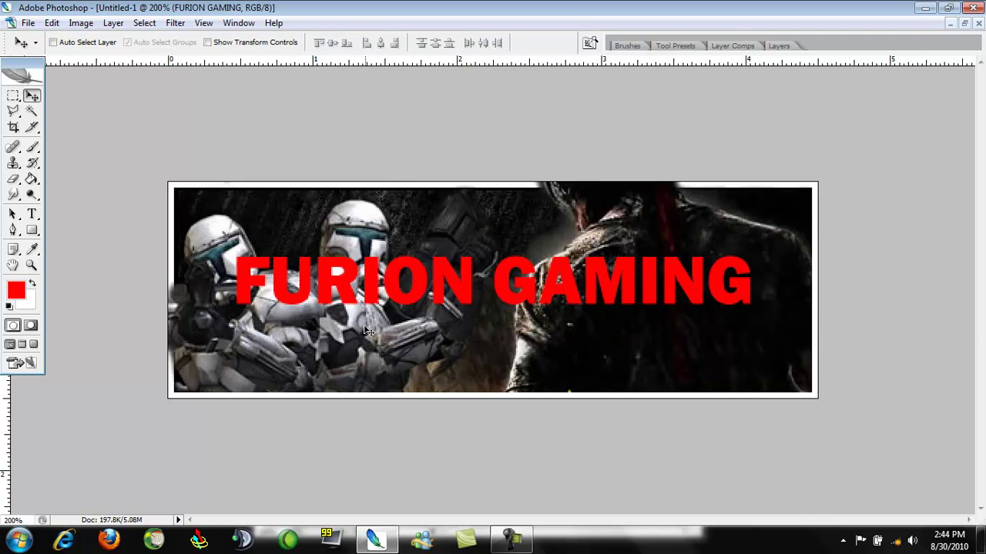
Add the 24 pt text line DEFIANT TILL THE END below the title on its own layer and commit it
{"action": "left_click", "coordinate": [778, 45]}
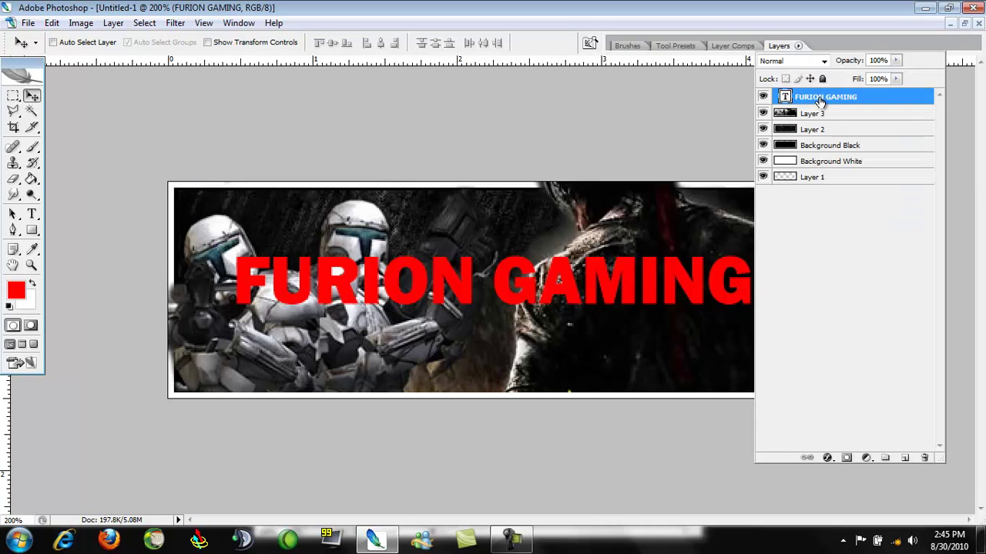
{"action": "left_click", "coordinate": [31, 215]}
{"action": "left_click", "coordinate": [248, 333]}
{"action": "left_click", "coordinate": [286, 43]}
{"action": "left_click", "coordinate": [284, 207]}
{"action": "type", "text": "DEFIANT TILL THE END"}
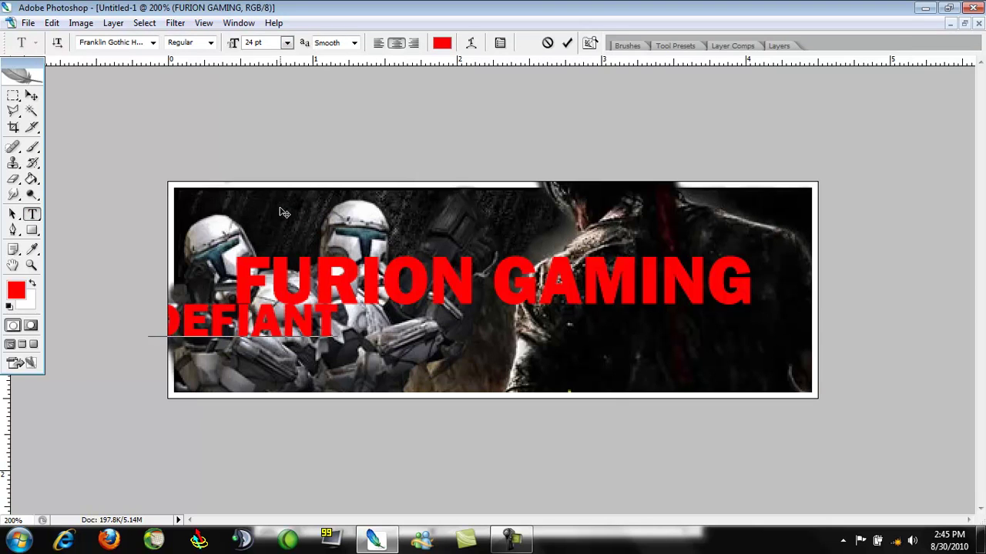
{"action": "left_click", "coordinate": [567, 43]}
Center the tagline beneath the title and scale it to about 87.5% width and 55% height
{"action": "left_click", "coordinate": [31, 95]}
{"action": "left_click_drag", "start_coordinate": [341, 323], "coordinate": [421, 324]}
{"action": "key", "text": "ctrl+t"}
{"action": "left_click_drag", "start_coordinate": [492, 356], "coordinate": [492, 333]}
{"action": "left_click_drag", "start_coordinate": [738, 318], "coordinate": [702, 318]}
{"action": "left_click_drag", "start_coordinate": [248, 318], "coordinate": [271, 315]}
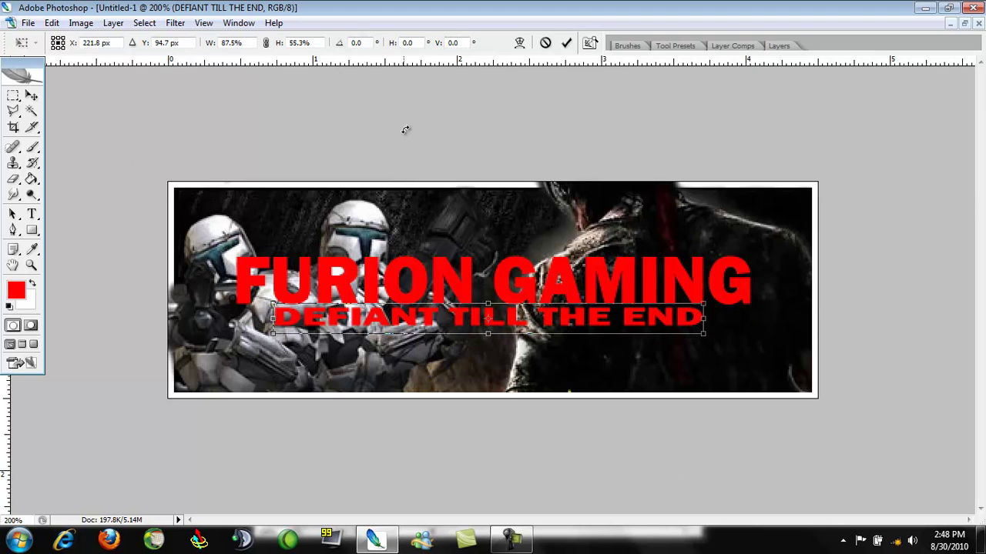
{"action": "left_click", "coordinate": [567, 43]}
Open the Blending Options of the FURION GAMING layer and enable Drop Shadow, Satin and Color Overlay
{"action": "left_click", "coordinate": [778, 45]}
{"action": "left_click", "coordinate": [814, 114]}
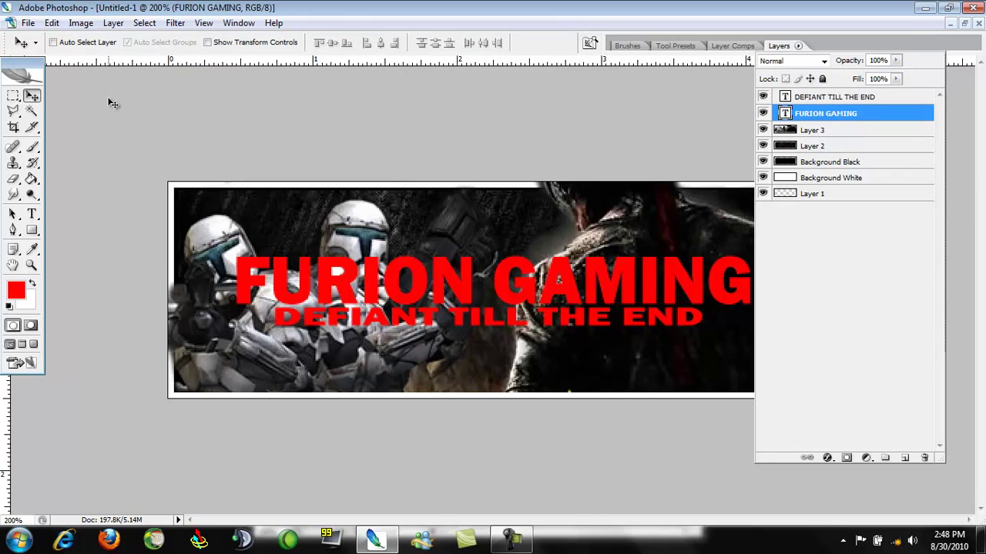
{"action": "left_click", "coordinate": [828, 459]}
{"action": "left_click", "coordinate": [868, 279]}
{"action": "left_click", "coordinate": [576, 180]}
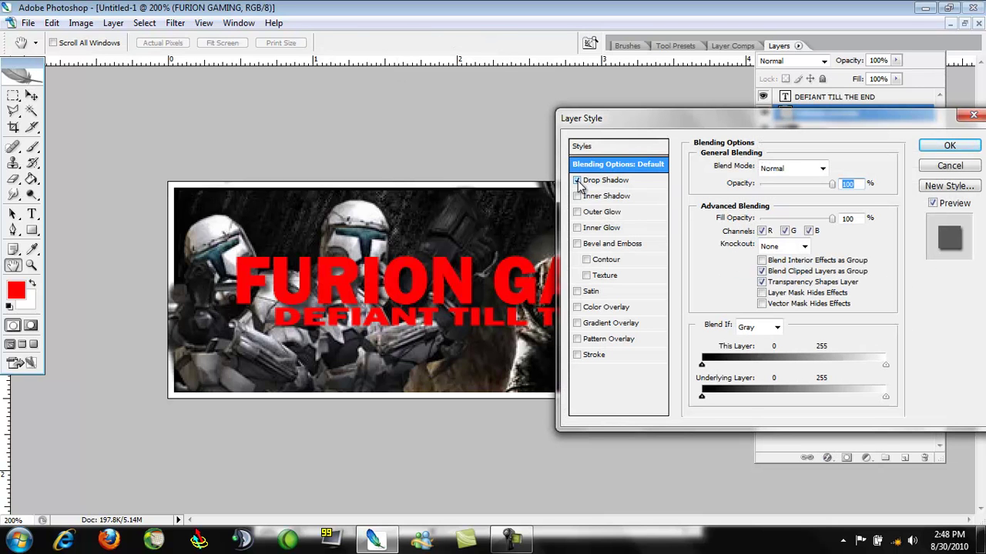
{"action": "left_click", "coordinate": [577, 196]}
{"action": "left_click", "coordinate": [577, 291]}
{"action": "left_click", "coordinate": [576, 307]}
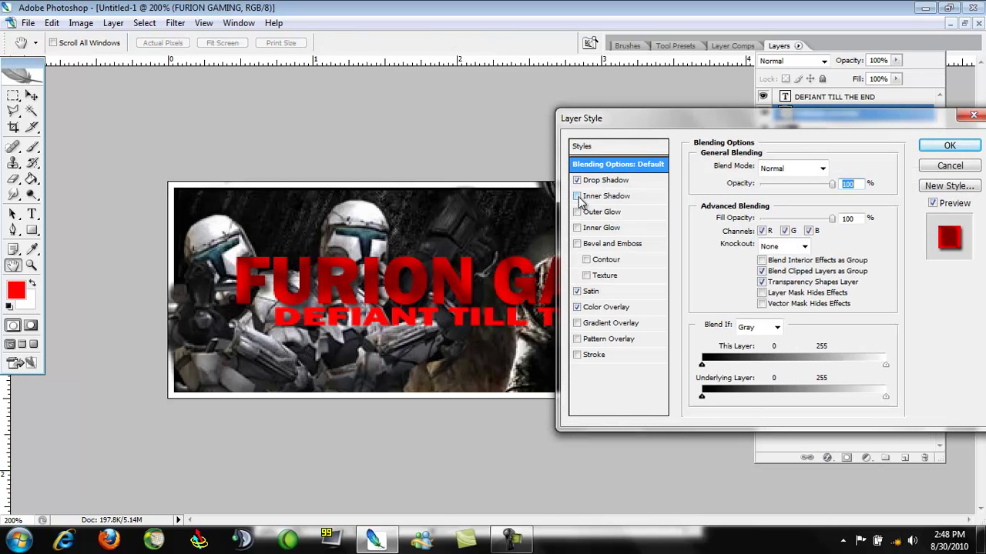
Add a white 3 px outside stroke to the FURION GAMING title
{"action": "left_click", "coordinate": [576, 354]}
{"action": "left_click", "coordinate": [594, 354]}
{"action": "left_click", "coordinate": [728, 262]}
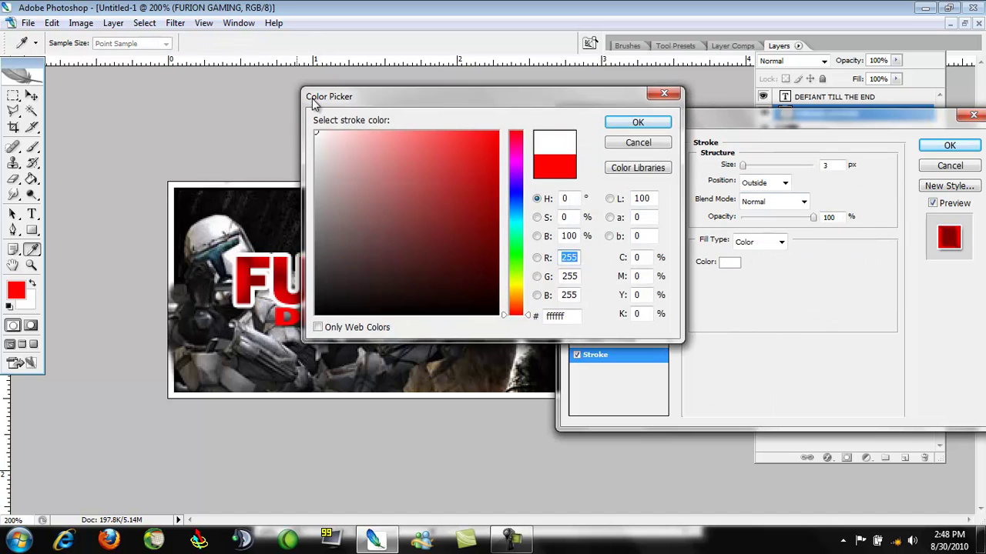
{"action": "left_click", "coordinate": [637, 122]}
{"action": "left_click", "coordinate": [612, 309]}
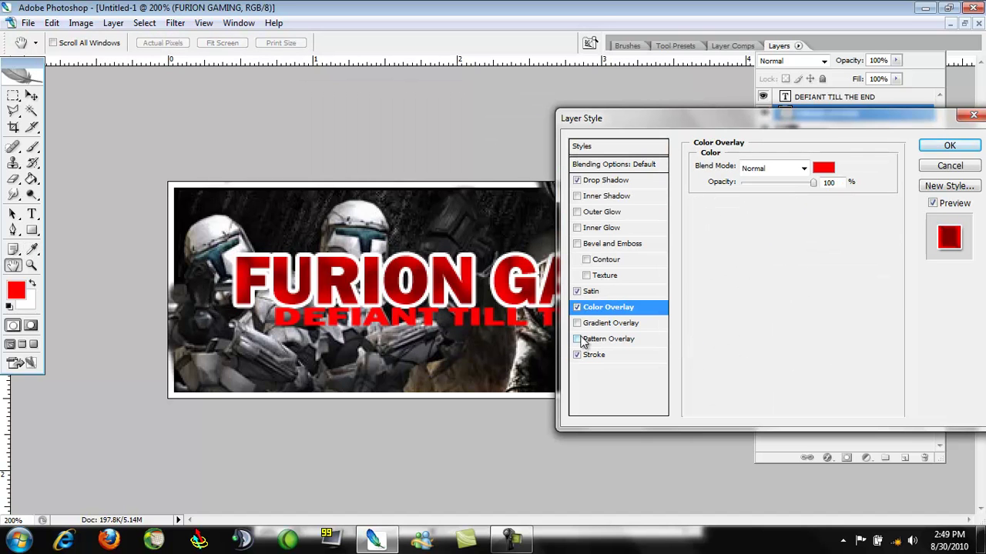
{"action": "left_click", "coordinate": [576, 291]}
{"action": "left_click", "coordinate": [577, 339]}
{"action": "left_click", "coordinate": [594, 324]}
{"action": "left_click", "coordinate": [578, 291]}
{"action": "left_click", "coordinate": [577, 323]}
Enable Inner Shadow and Bevel and Emboss on the title, and set its Color Overlay opacity to 58%
{"action": "left_click", "coordinate": [597, 307]}
{"action": "left_click", "coordinate": [577, 196]}
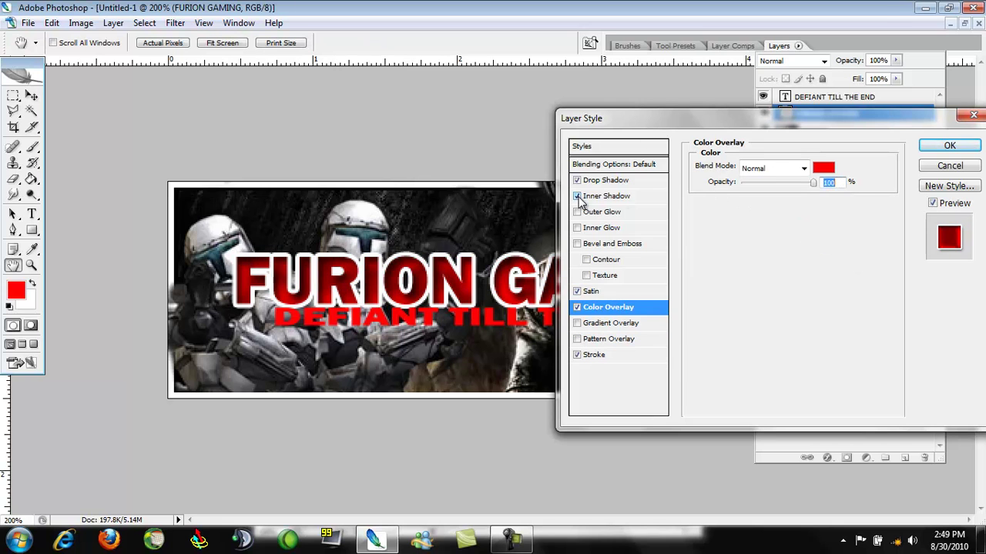
{"action": "left_click", "coordinate": [578, 229]}
{"action": "left_click", "coordinate": [577, 229]}
{"action": "left_click", "coordinate": [588, 278]}
{"action": "left_click", "coordinate": [588, 278]}
{"action": "left_click_drag", "start_coordinate": [814, 185], "coordinate": [813, 187]}
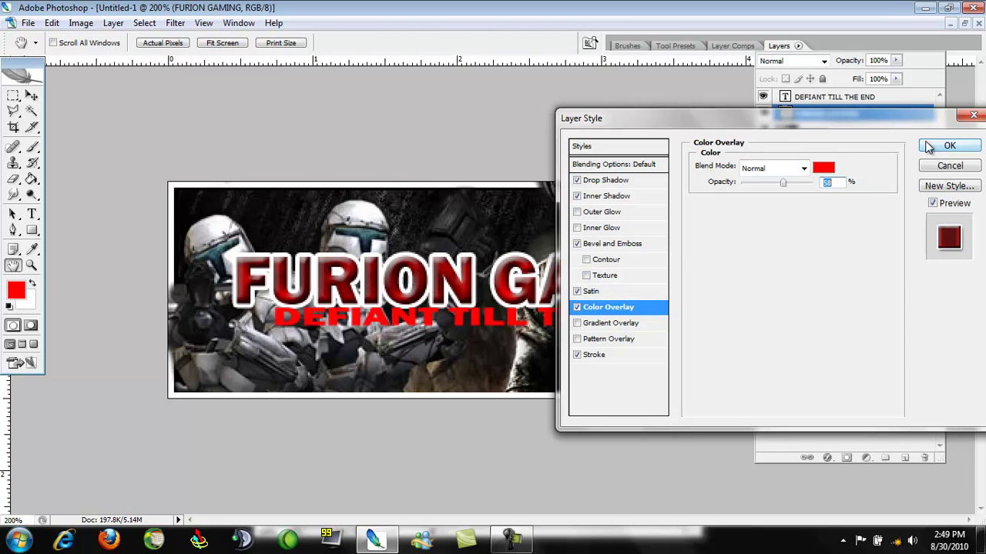
Set the title's stroke to 2 px with a linear black-to-white gradient fill and apply the layer style
{"action": "left_click", "coordinate": [617, 352]}
{"action": "key", "text": "BackSpace"}
{"action": "type", "text": "2"}
{"action": "left_click", "coordinate": [786, 184]}
{"action": "left_click", "coordinate": [804, 202]}
{"action": "left_click", "coordinate": [804, 202]}
{"action": "left_click", "coordinate": [786, 243]}
{"action": "left_click", "coordinate": [782, 243]}
{"action": "left_click", "coordinate": [779, 262]}
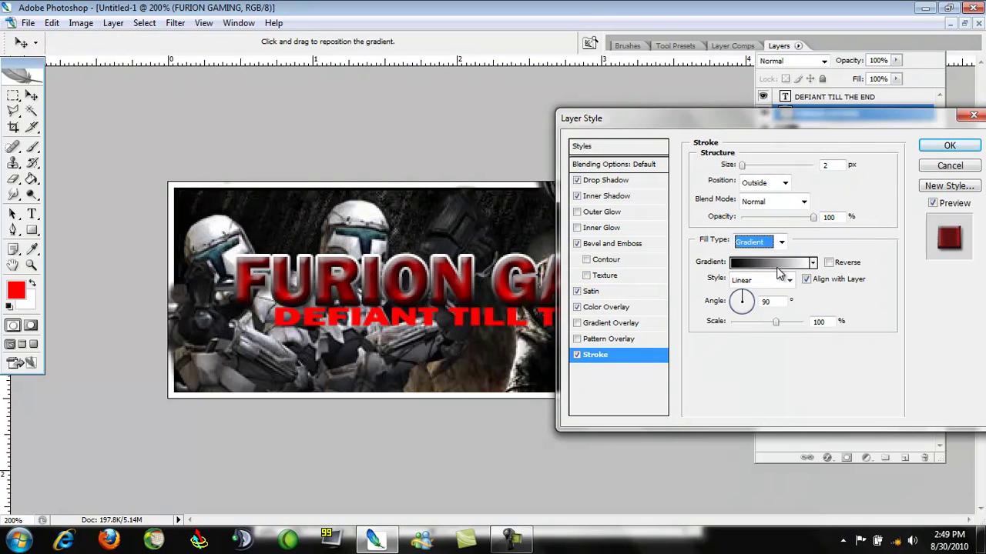
{"action": "left_click", "coordinate": [939, 144]}
Copy the layer style from the FURION GAMING layer and paste it onto the DEFIANT TILL THE END layer
{"action": "right_click", "coordinate": [815, 122]}
{"action": "left_click", "coordinate": [724, 508]}
{"action": "left_click", "coordinate": [827, 97]}
{"action": "right_click", "coordinate": [828, 97]}
{"action": "left_click", "coordinate": [723, 502]}
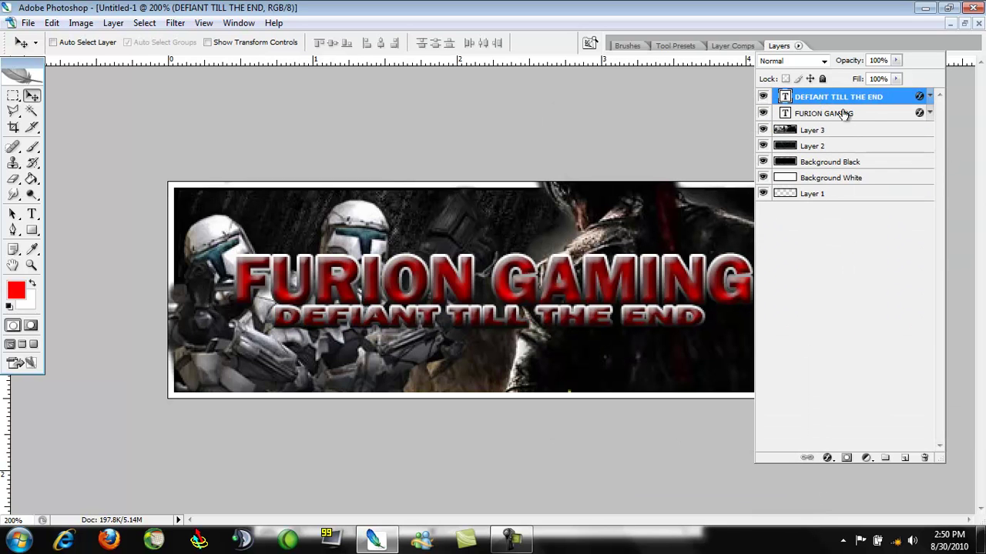
Reorder the FURION GAMING layer above the tagline and set its drop shadow to 6% spread and 27 px size
{"action": "left_click_drag", "start_coordinate": [843, 114], "coordinate": [840, 92]}
{"action": "left_click", "coordinate": [827, 457]}
{"action": "left_click", "coordinate": [887, 249]}
{"action": "left_click_drag", "start_coordinate": [745, 256], "coordinate": [758, 262]}
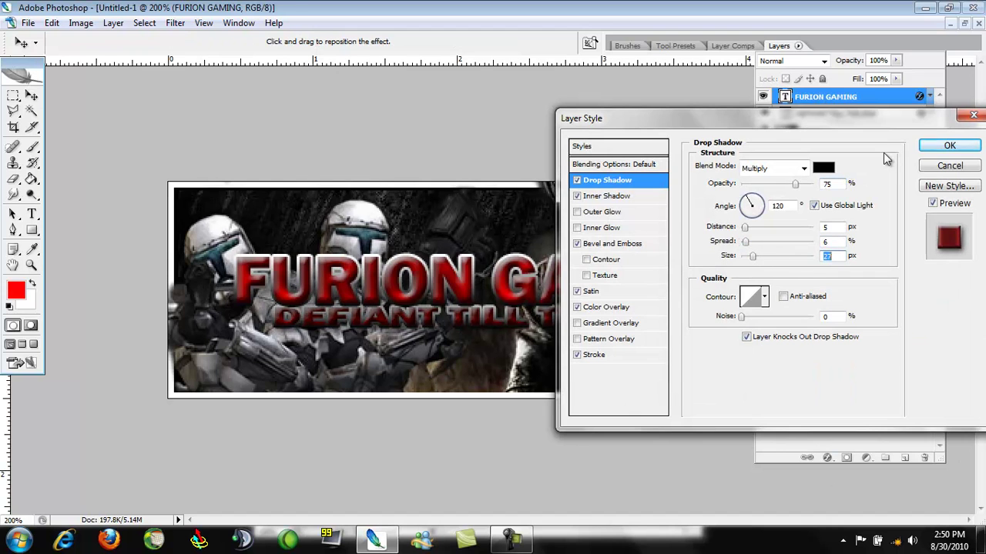
{"action": "key", "text": "Return"}
Check the Drop Shadow settings of the DEFIANT TILL THE END layer
{"action": "left_click", "coordinate": [884, 115]}
{"action": "left_click", "coordinate": [827, 457]}
{"action": "left_click", "coordinate": [859, 304]}
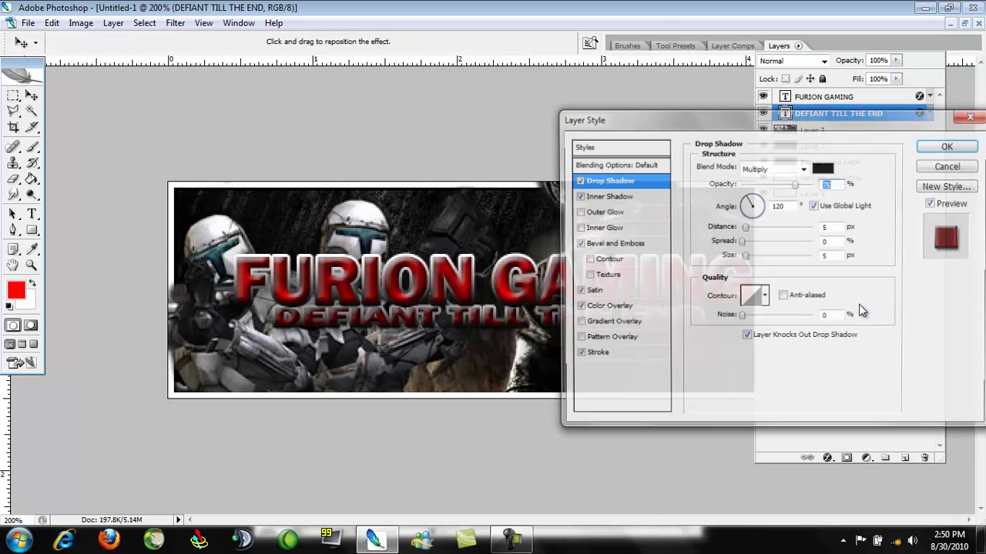
{"action": "left_click", "coordinate": [946, 147]}
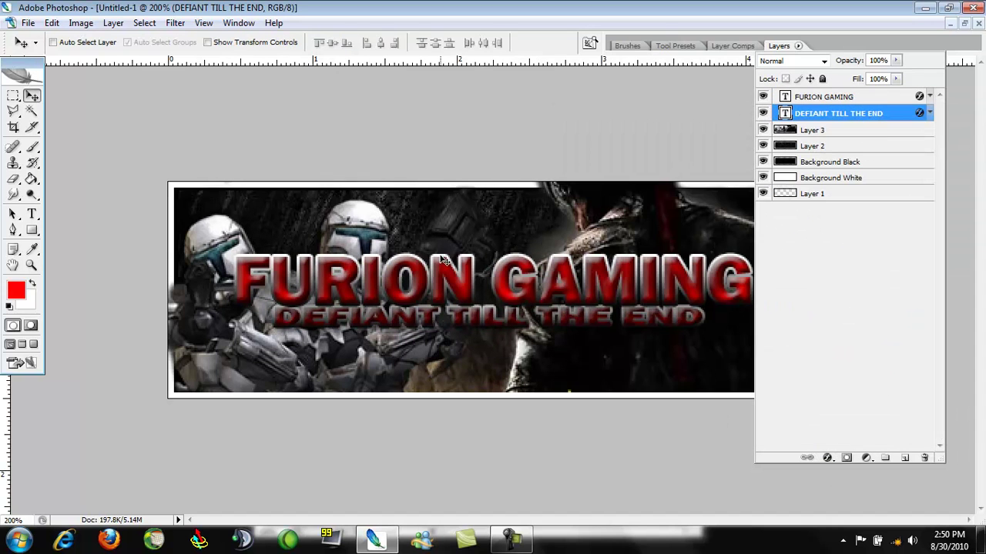
Shift the tagline down to clear the title, and move the FURION GAMING title slightly down toward it
{"action": "left_click_drag", "start_coordinate": [278, 329], "coordinate": [279, 331]}
{"action": "key", "text": "Down"}
{"action": "key", "text": "Down"}
{"action": "key", "text": "Down"}
{"action": "key", "text": "Down"}
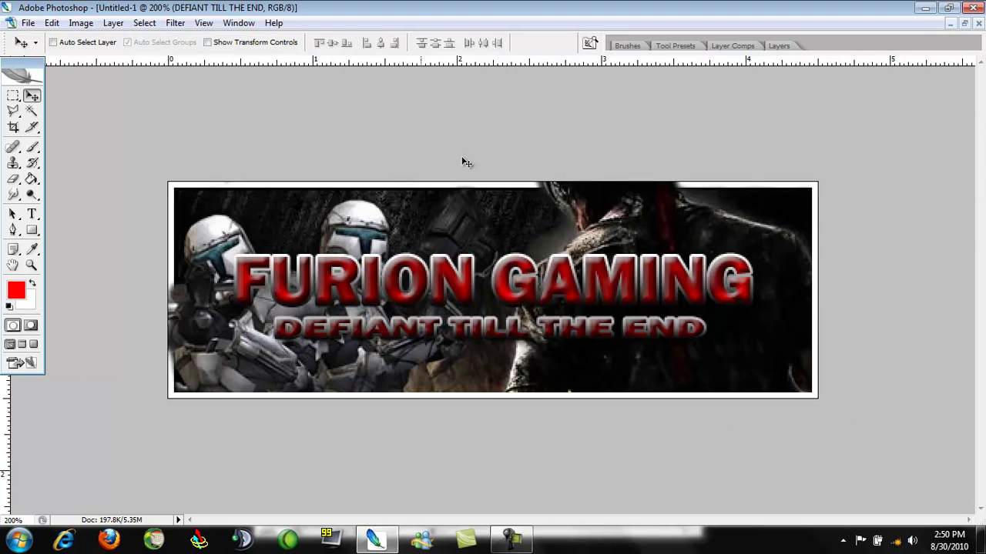
{"action": "left_click", "coordinate": [779, 46]}
{"action": "left_click", "coordinate": [924, 97]}
{"action": "left_click_drag", "start_coordinate": [722, 235], "coordinate": [722, 244]}
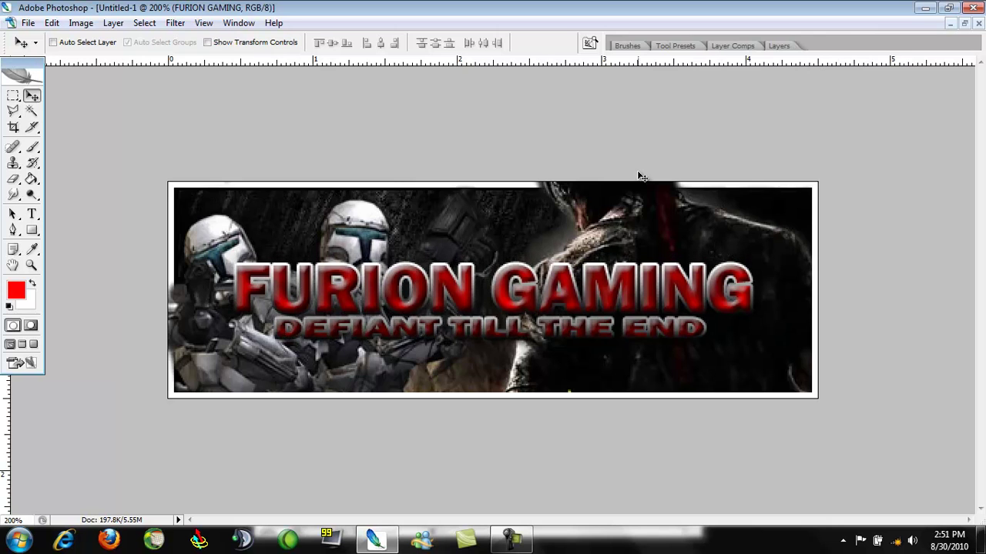
Turn off Use Global Light for the FURION GAMING title's drop shadow and apply the style
{"action": "left_click", "coordinate": [31, 266]}
{"action": "left_click", "coordinate": [505, 286]}
{"action": "left_click", "coordinate": [786, 47]}
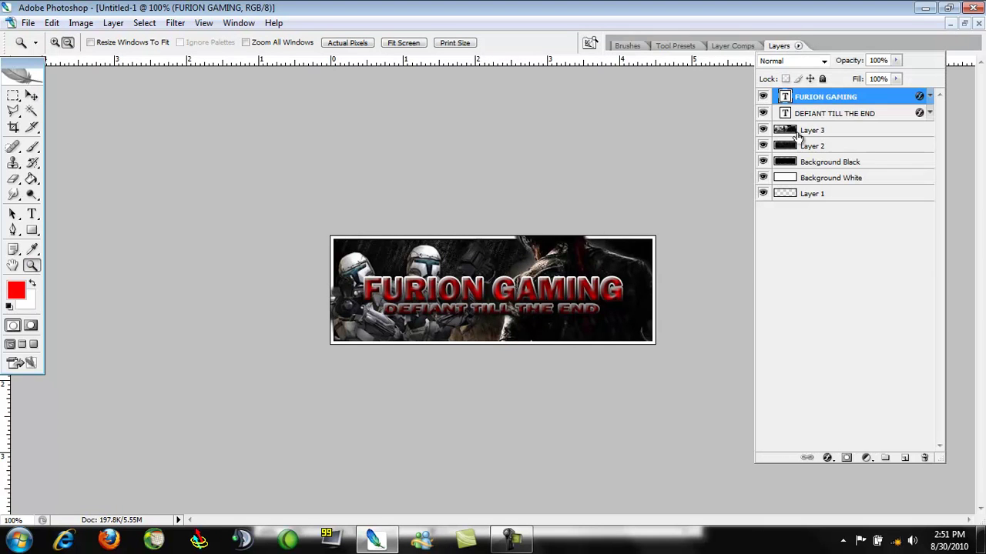
{"action": "left_click", "coordinate": [828, 459]}
{"action": "left_click", "coordinate": [888, 304]}
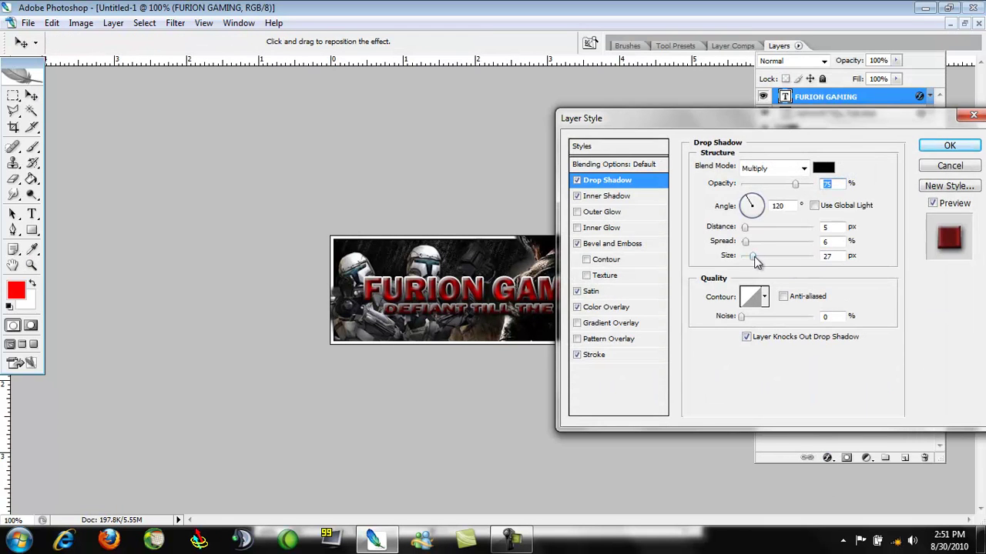
{"action": "left_click", "coordinate": [949, 147]}
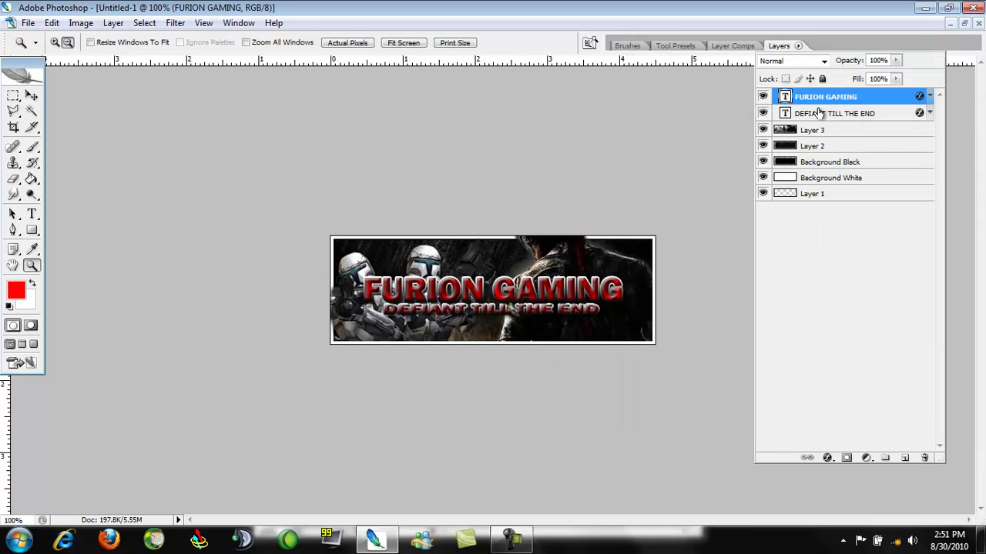
{"action": "left_click", "coordinate": [822, 431]}
{"action": "left_click", "coordinate": [827, 457]}
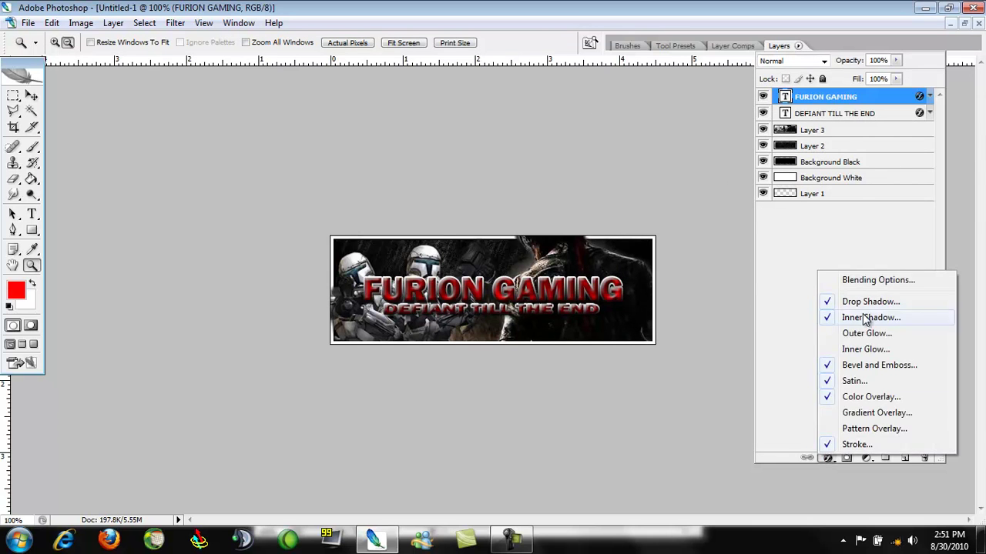
{"action": "left_click", "coordinate": [851, 301]}
{"action": "left_click", "coordinate": [950, 147]}
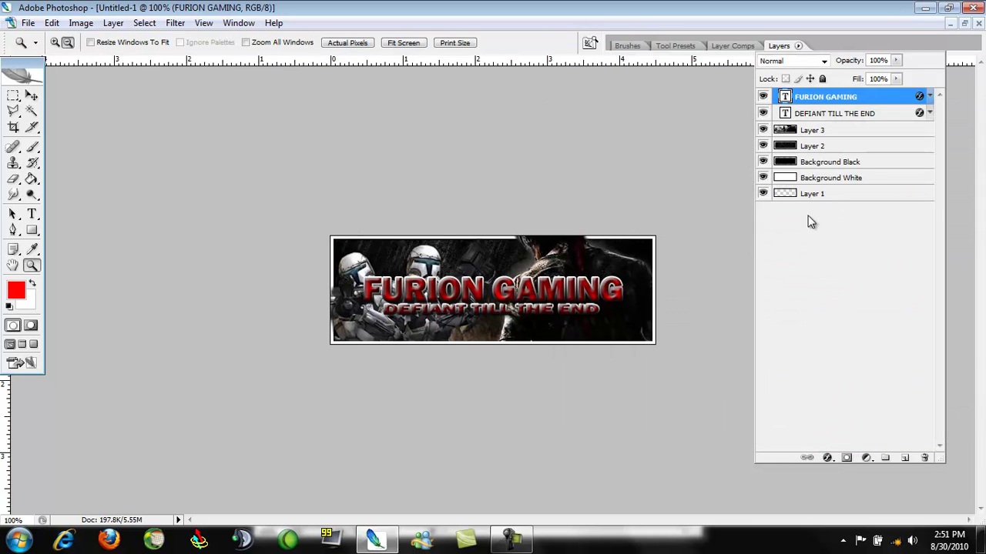
Move the tagline closer to the banner's bottom border and lower the FURION GAMING title to sit just above it
{"action": "key", "text": "alt+bracketleft"}
{"action": "left_click", "coordinate": [31, 96]}
{"action": "left_click_drag", "start_coordinate": [519, 320], "coordinate": [516, 327]}
{"action": "left_click", "coordinate": [788, 47]}
{"action": "left_click", "coordinate": [829, 97]}
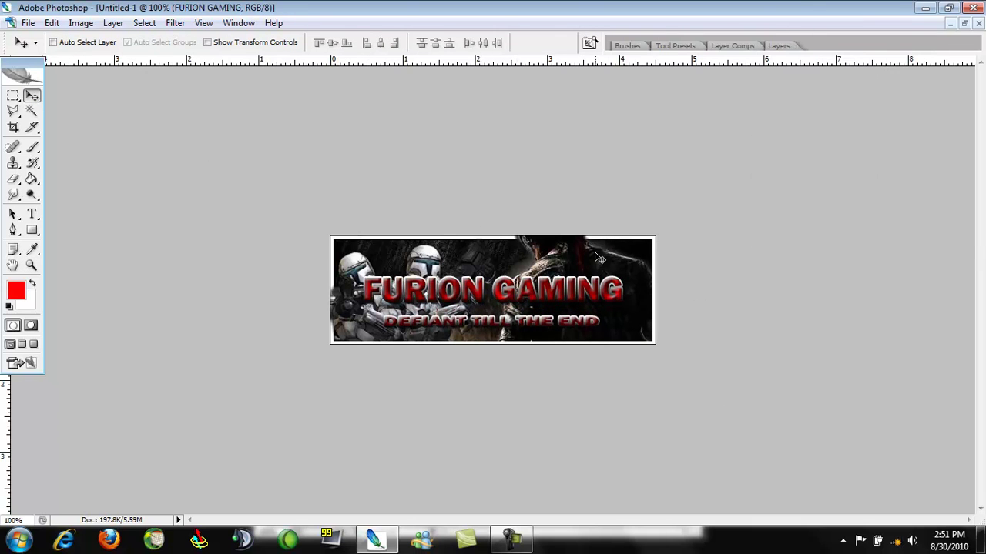
{"action": "left_click_drag", "start_coordinate": [596, 244], "coordinate": [596, 254]}
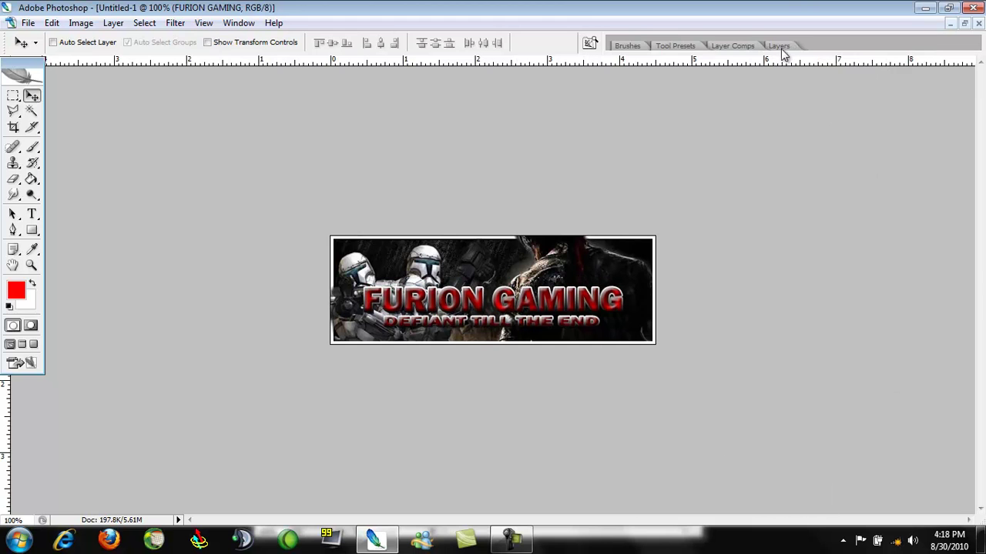
Enable a Gradient Overlay in the layer style of the DEFIANT TILL THE END text
{"action": "left_click", "coordinate": [778, 46]}
{"action": "left_click", "coordinate": [838, 113]}
{"action": "left_click", "coordinate": [826, 458]}
{"action": "left_click", "coordinate": [826, 400]}
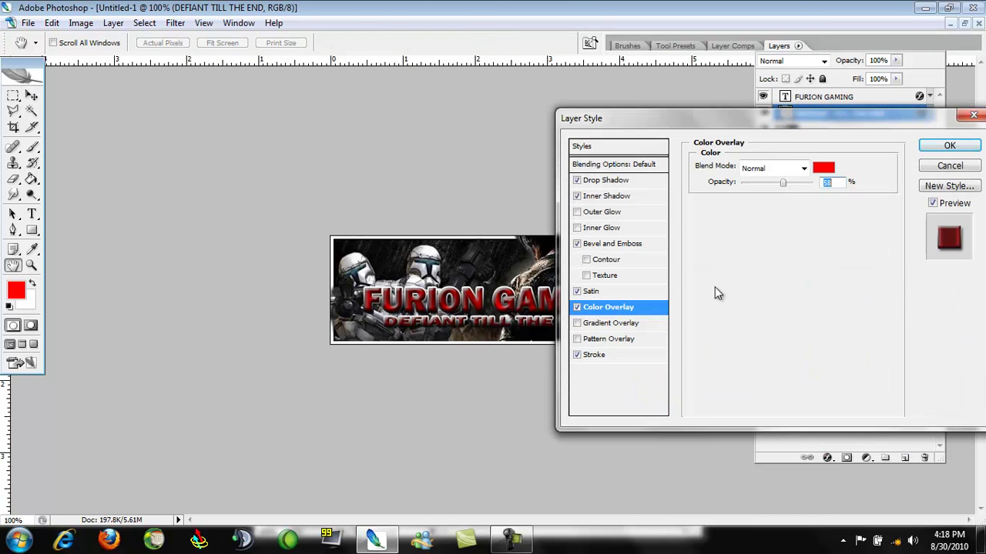
{"action": "left_click", "coordinate": [576, 309]}
{"action": "left_click", "coordinate": [577, 308]}
{"action": "left_click", "coordinate": [578, 324]}
{"action": "left_click", "coordinate": [608, 323]}
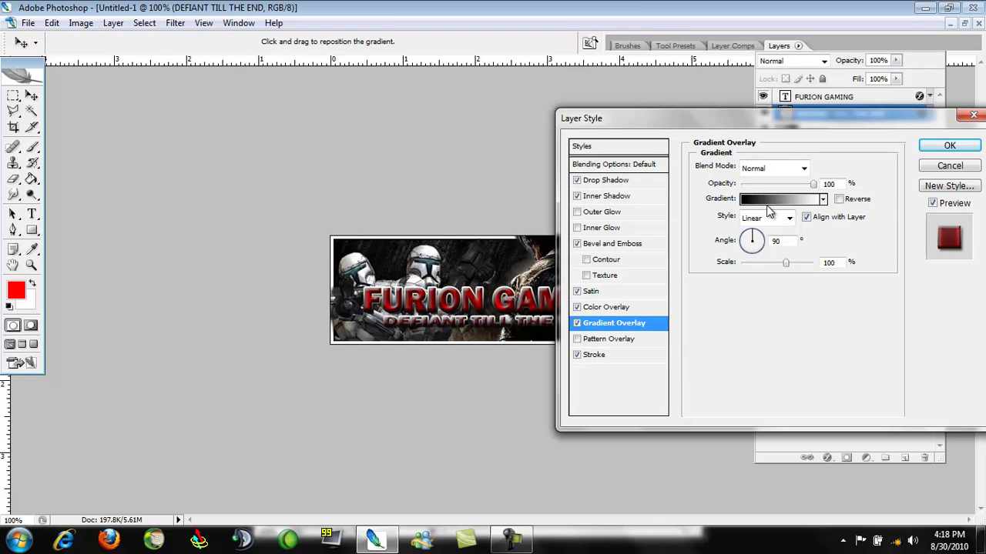
Edit the tagline's overlay gradient into a black band between white ends and apply the layer style
{"action": "left_click", "coordinate": [770, 204]}
{"action": "left_click", "coordinate": [949, 271]}
{"action": "left_click", "coordinate": [715, 271]}
{"action": "left_click_drag", "start_coordinate": [714, 271], "coordinate": [833, 281]}
{"action": "left_click", "coordinate": [818, 270]}
{"action": "left_click_drag", "start_coordinate": [692, 269], "coordinate": [722, 270]}
{"action": "left_click", "coordinate": [702, 269]}
{"action": "left_click", "coordinate": [819, 270]}
{"action": "left_click", "coordinate": [696, 267]}
{"action": "left_click", "coordinate": [936, 58]}
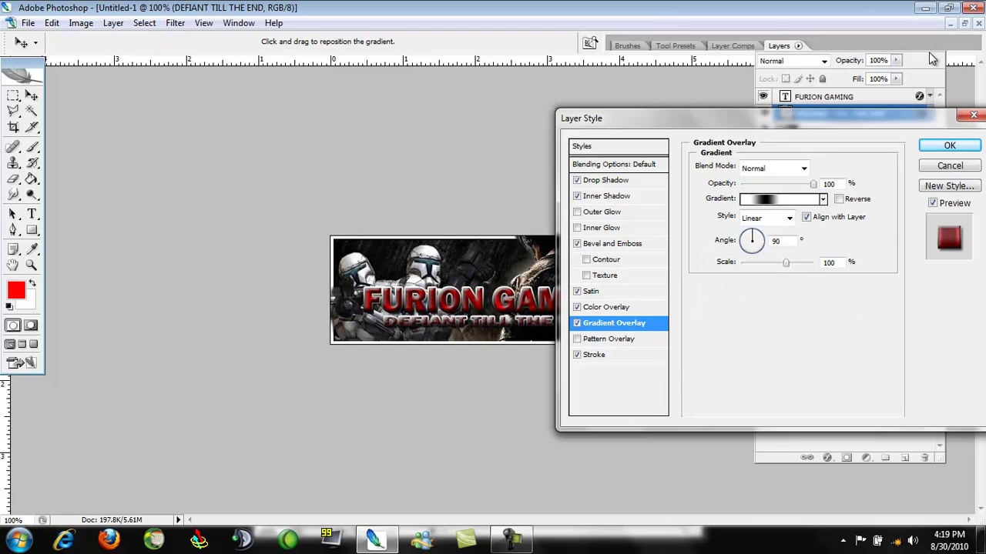
{"action": "left_click", "coordinate": [943, 145]}
Check the Inner Shadow settings of the DEFIANT TILL THE END layer
{"action": "left_click", "coordinate": [827, 457]}
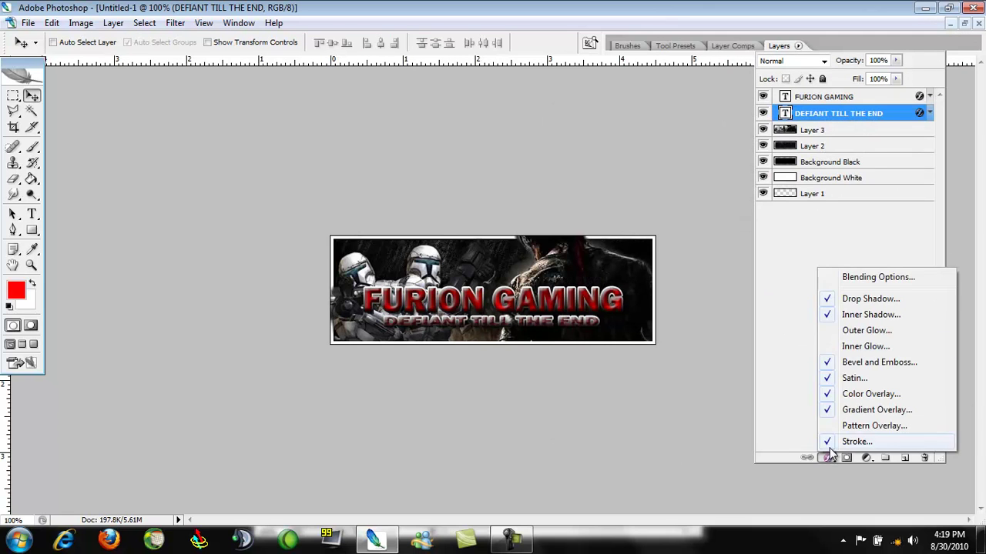
{"action": "left_click", "coordinate": [877, 268]}
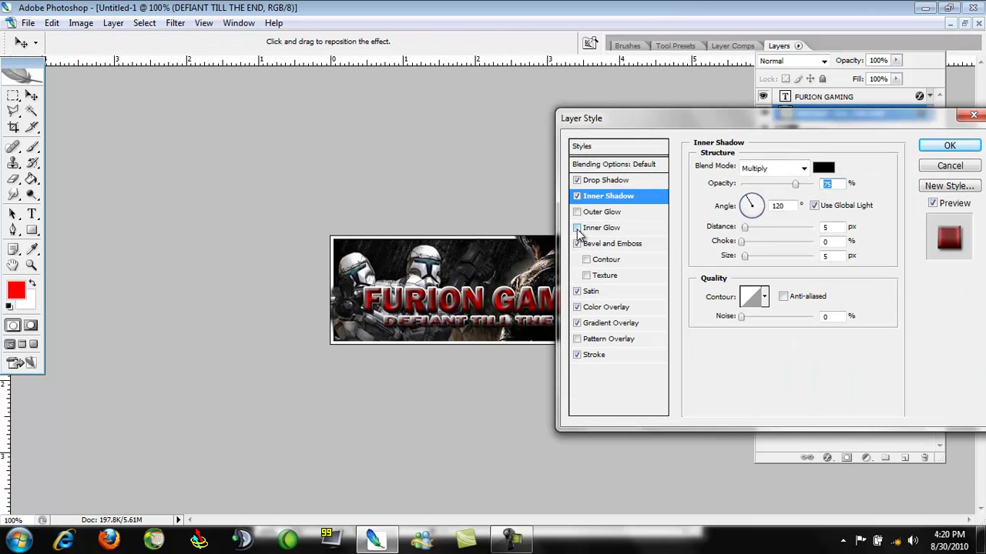
{"action": "left_click", "coordinate": [947, 147]}
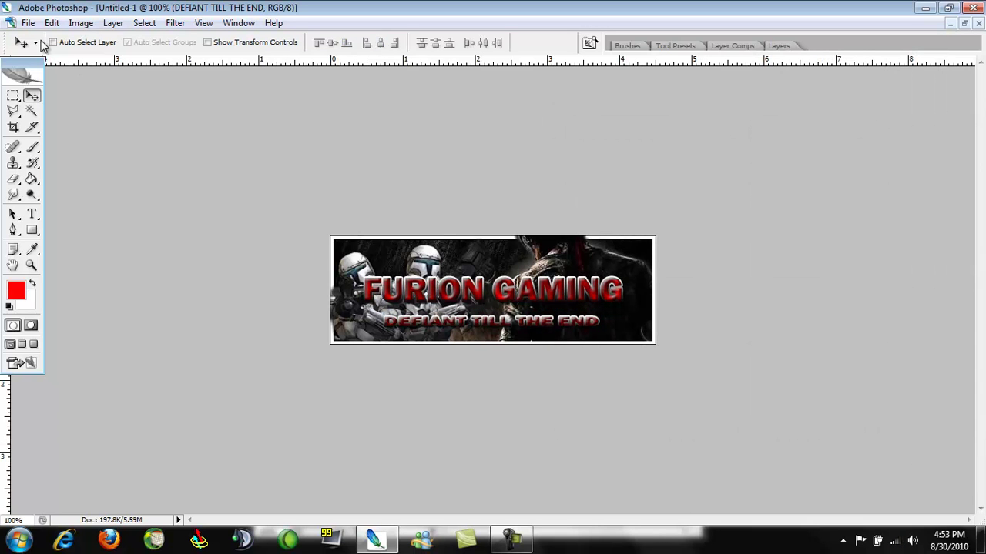
Step back through the document history to undo the latest edits
{"action": "left_click", "coordinate": [51, 23]}
{"action": "left_click", "coordinate": [368, 142]}
{"action": "key", "text": "ctrl+alt+z"}
{"action": "key", "text": "ctrl+alt+z"}
{"action": "key", "text": "ctrl+alt+z"}
{"action": "key", "text": "ctrl+alt+z"}
{"action": "key", "text": "ctrl+alt+z"}
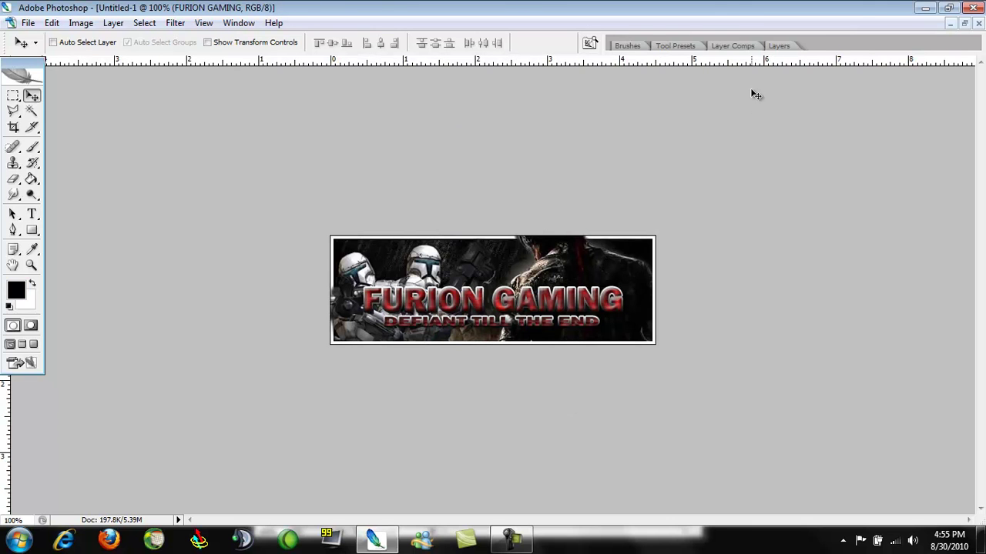
Add an Inner Shadow at 38% opacity to the Background White layer
{"action": "left_click", "coordinate": [779, 45]}
{"action": "left_click", "coordinate": [809, 177]}
{"action": "left_click", "coordinate": [826, 458]}
{"action": "left_click", "coordinate": [885, 321]}
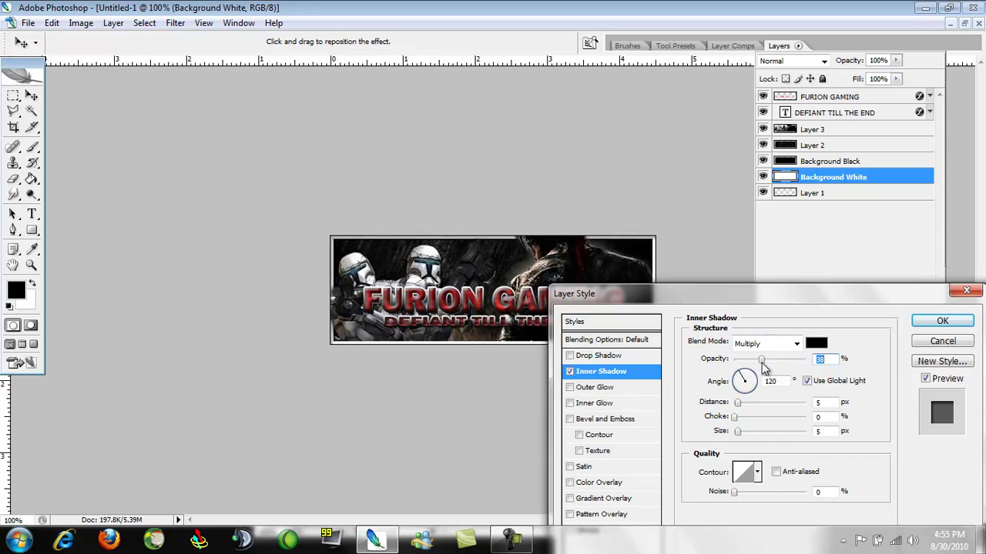
{"action": "left_click", "coordinate": [942, 321]}
Render Clouds and Difference Clouds on the Background White layer to turn the border into a dark texture
{"action": "left_click", "coordinate": [174, 22]}
{"action": "mouse_move", "coordinate": [263, 213]}
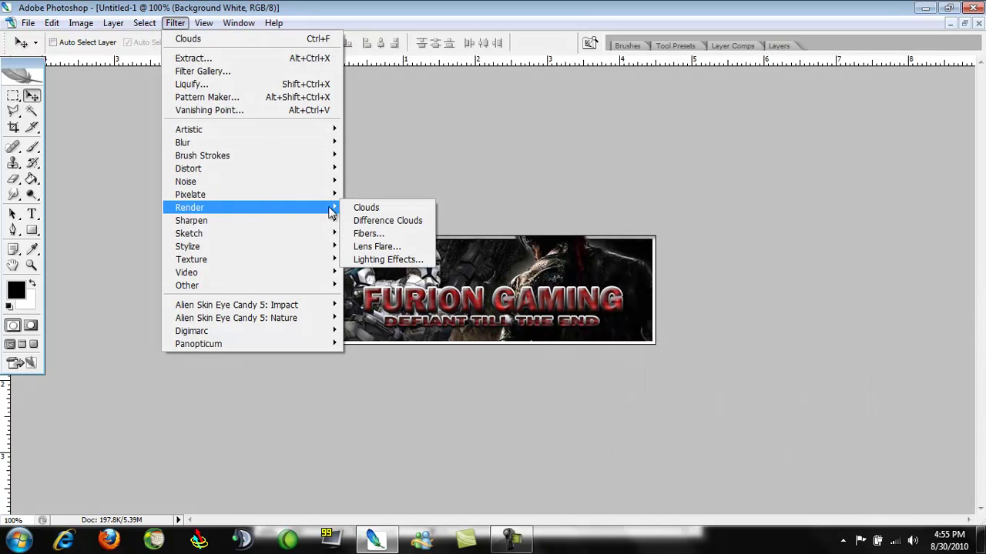
{"action": "left_click", "coordinate": [366, 207]}
{"action": "left_click", "coordinate": [175, 23]}
{"action": "mouse_move", "coordinate": [231, 220]}
{"action": "left_click", "coordinate": [393, 222]}
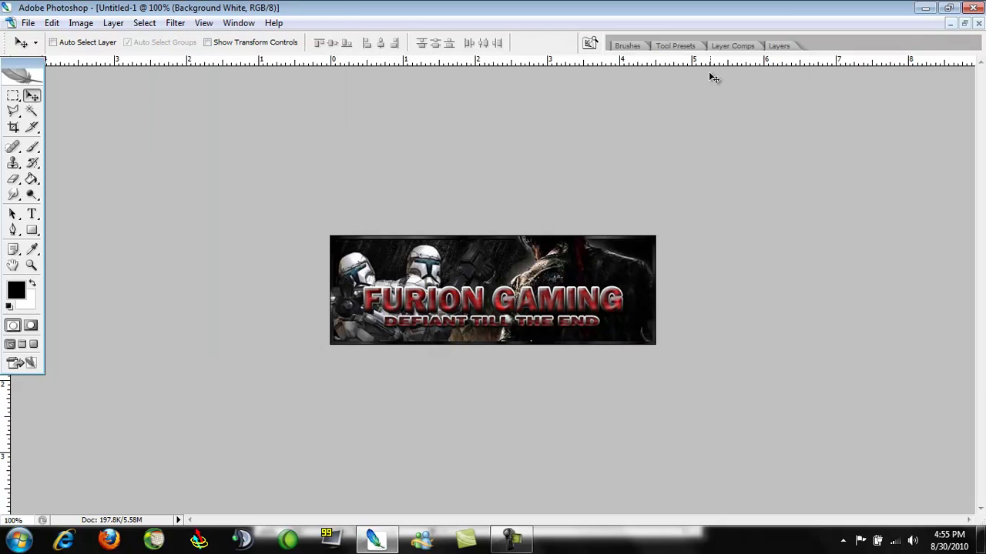
Set the Background White layer's opacity to 98% in its blending options
{"action": "left_click", "coordinate": [778, 45]}
{"action": "left_click", "coordinate": [827, 460]}
{"action": "left_click", "coordinate": [852, 284]}
{"action": "left_click_drag", "start_coordinate": [826, 361], "coordinate": [824, 361]}
{"action": "left_click", "coordinate": [941, 321]}
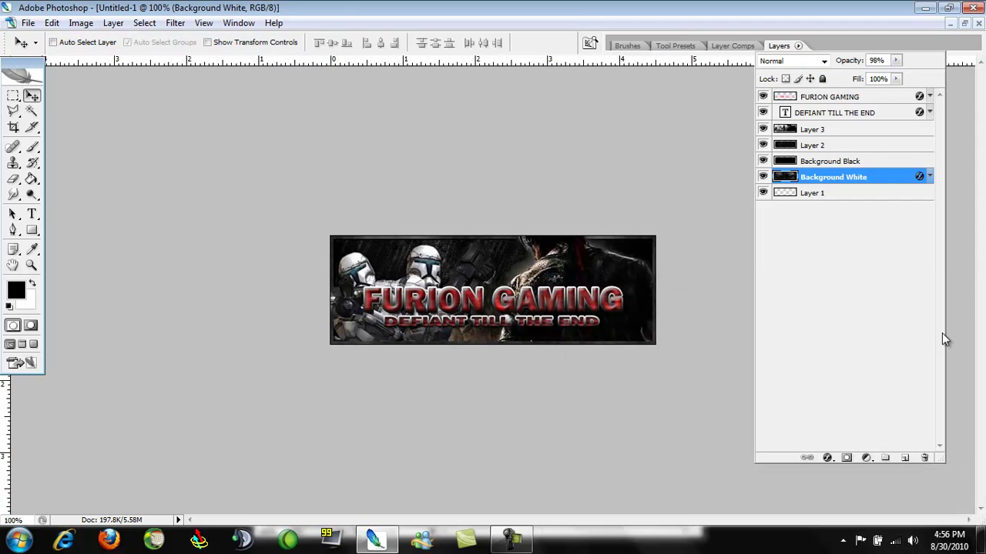
{"action": "left_click", "coordinate": [649, 138]}
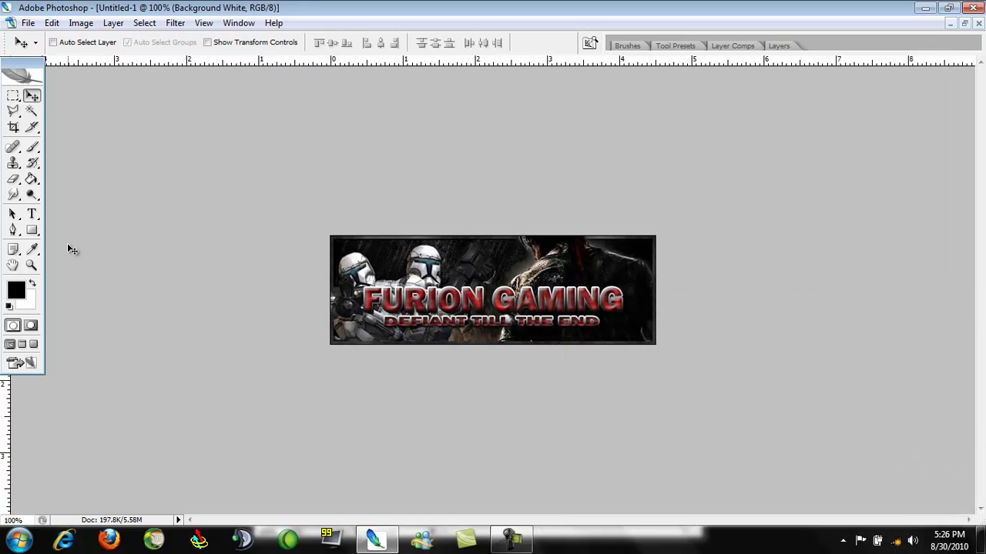
Marquee-select the small area around the yellow speck at the banner's lower edge and set up a black 9 px brush
{"action": "left_click", "coordinate": [32, 265]}
{"action": "left_click", "coordinate": [550, 360]}
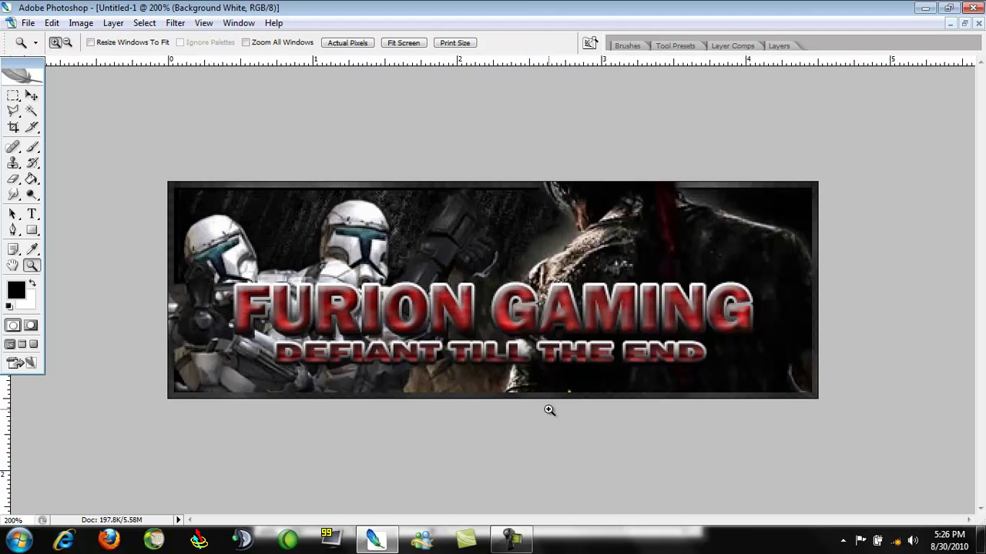
{"action": "left_click", "coordinate": [578, 396]}
{"action": "key", "text": "m"}
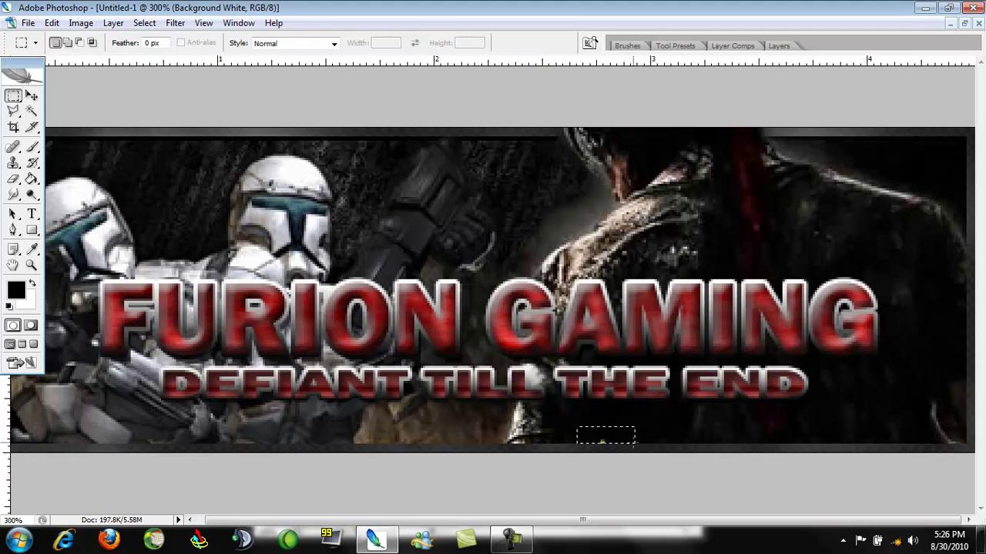
{"action": "left_click", "coordinate": [18, 294]}
{"action": "left_click", "coordinate": [652, 125]}
{"action": "left_click", "coordinate": [32, 147]}
{"action": "left_click", "coordinate": [98, 47]}
{"action": "double_click", "coordinate": [120, 165]}
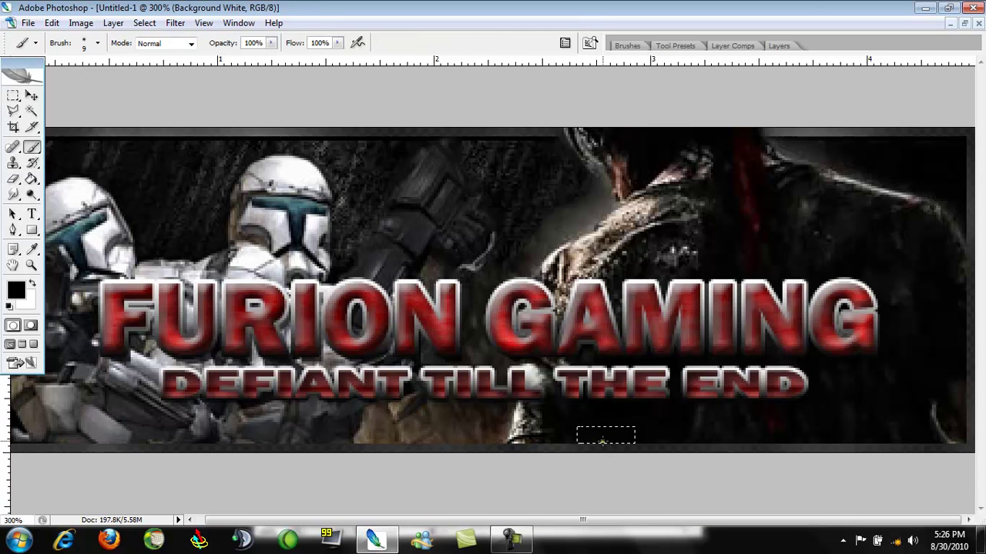
Undo the last brush stroke and make Layer 3 the active layer, checking its content by toggling its visibility
{"action": "left_click", "coordinate": [785, 45]}
{"action": "key", "text": "ctrl+z"}
{"action": "left_click", "coordinate": [778, 45]}
{"action": "left_click", "coordinate": [814, 129]}
{"action": "left_click", "coordinate": [763, 129]}
{"action": "left_click", "coordinate": [762, 130]}
Reselect the speck area with a rectangular marquee, paint over the yellow speck in black on Layer 3 and clear the selection
{"action": "left_click", "coordinate": [13, 97]}
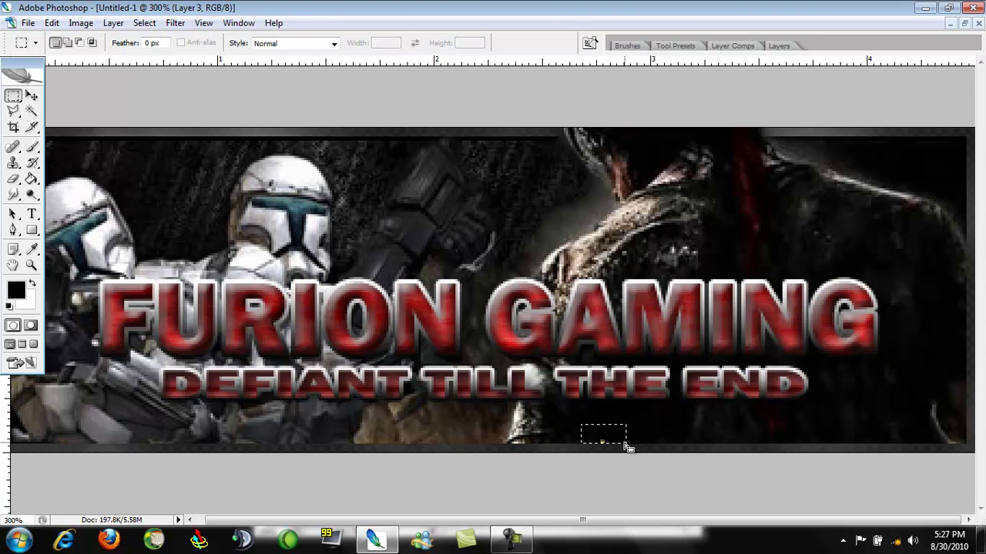
{"action": "left_click", "coordinate": [31, 147]}
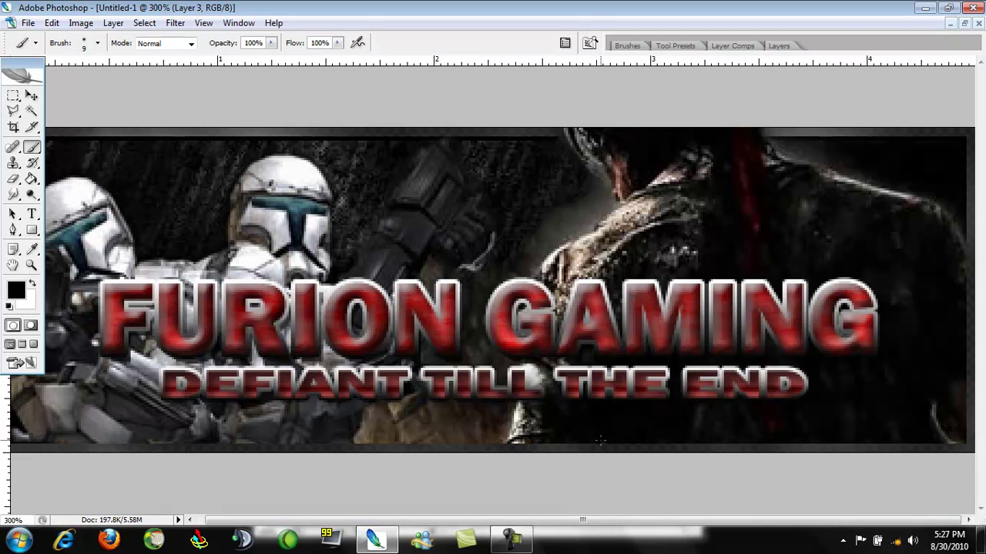
{"action": "left_click", "coordinate": [32, 264]}
{"action": "left_click", "coordinate": [522, 257], "text": "alt"}
{"action": "left_click", "coordinate": [490, 261], "text": "alt"}
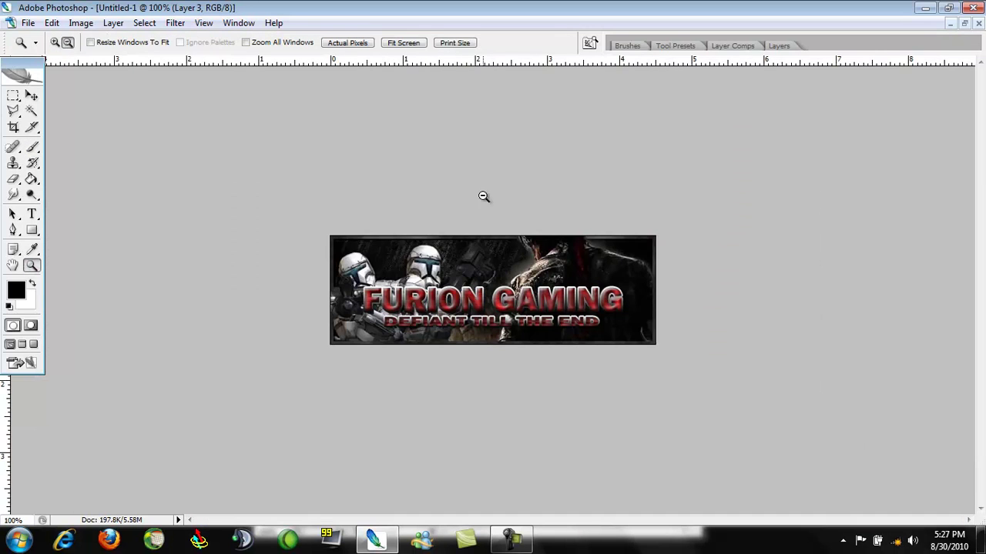
Save the banner to the Desktop in Photoshop format as furion_sig1psd with its layers kept
{"action": "left_click", "coordinate": [28, 24]}
{"action": "left_click", "coordinate": [87, 181]}
{"action": "type", "text": "furion_sig1"}
{"action": "key", "text": "Tab"}
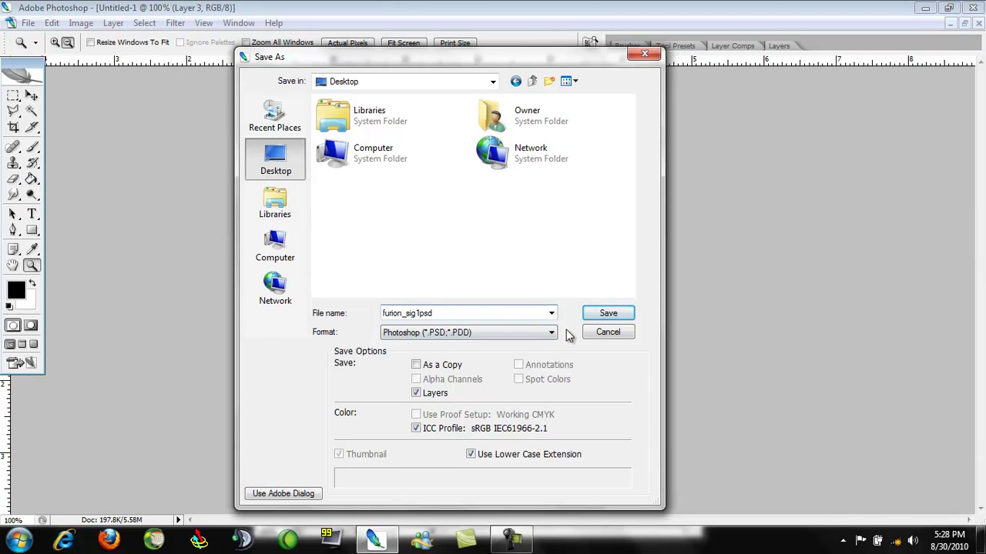
{"action": "type", "text": "psd"}
{"action": "left_click", "coordinate": [587, 314]}
{"action": "key", "text": "Return"}
Save a PNG copy of the banner to the Desktop, removing "copy" from the proposed file name
{"action": "left_click", "coordinate": [28, 24]}
{"action": "left_click", "coordinate": [87, 181]}
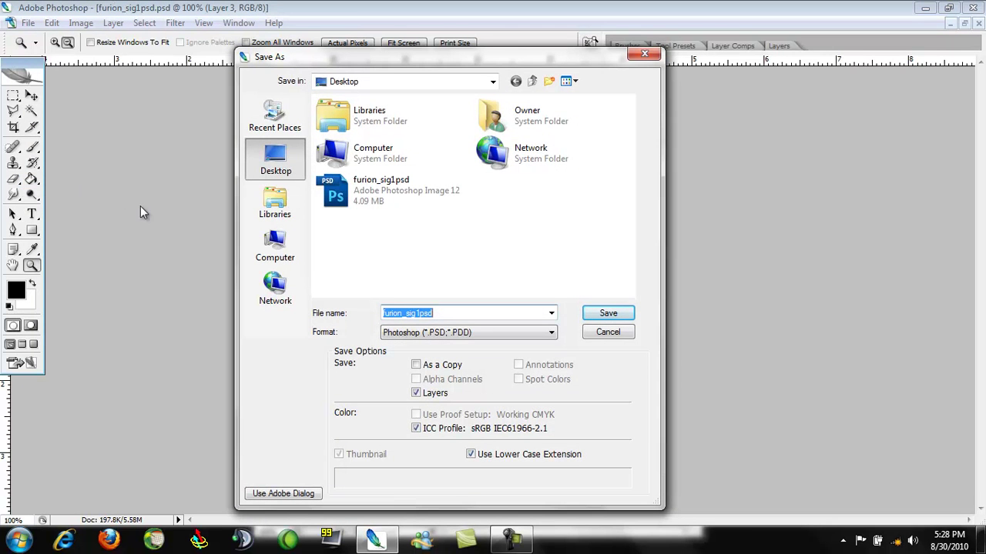
{"action": "left_click", "coordinate": [552, 333]}
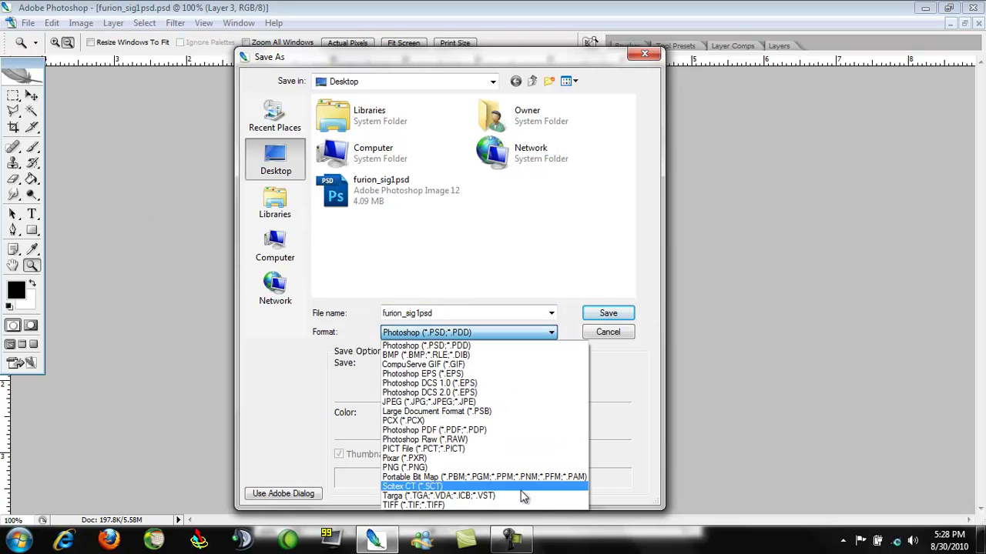
{"action": "left_click", "coordinate": [520, 467]}
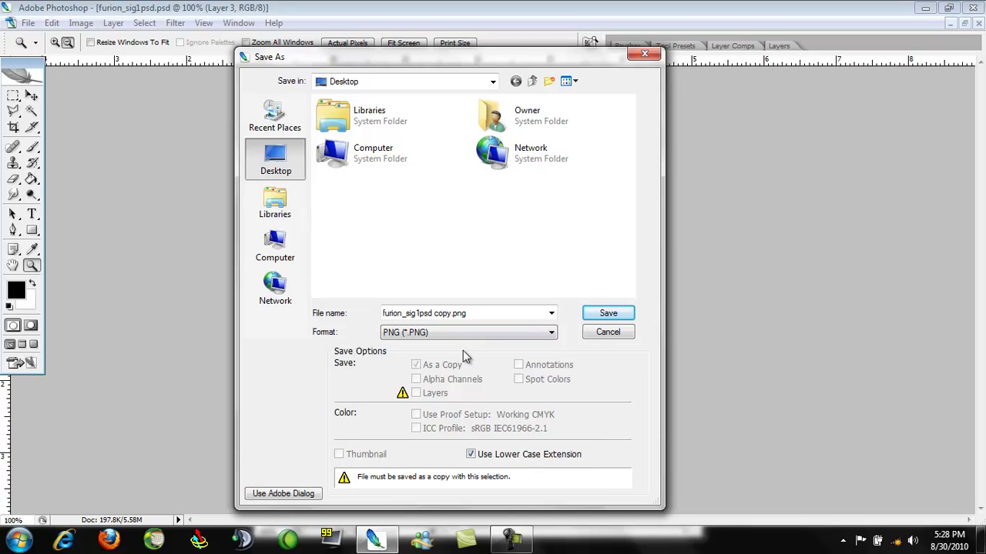
{"action": "left_click", "coordinate": [480, 314]}
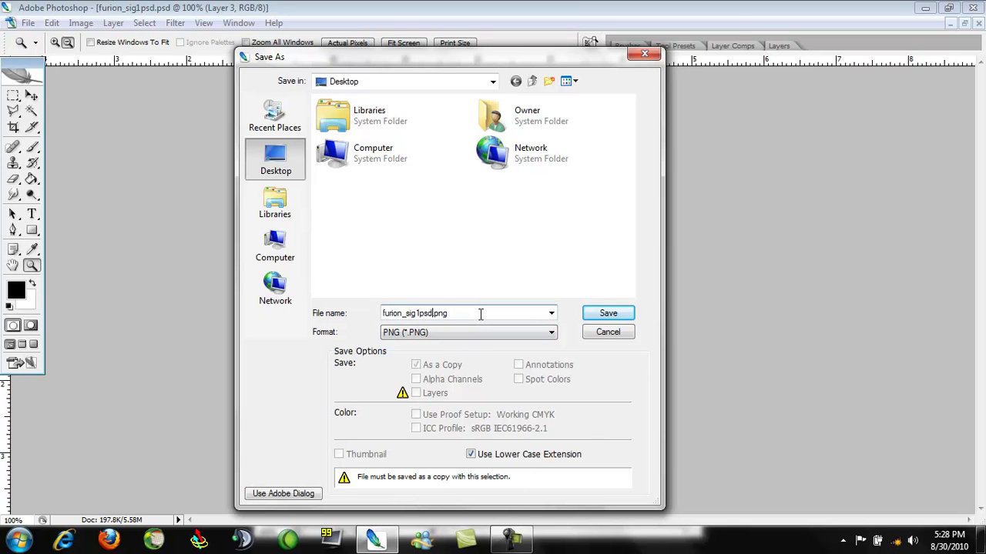
{"action": "left_click", "coordinate": [606, 316]}
{"action": "key", "text": "Return"}
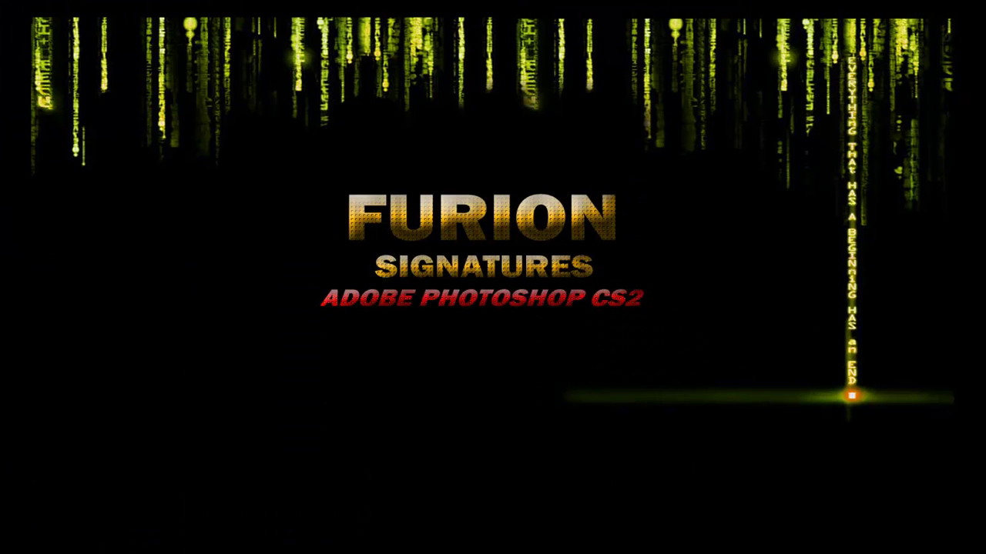